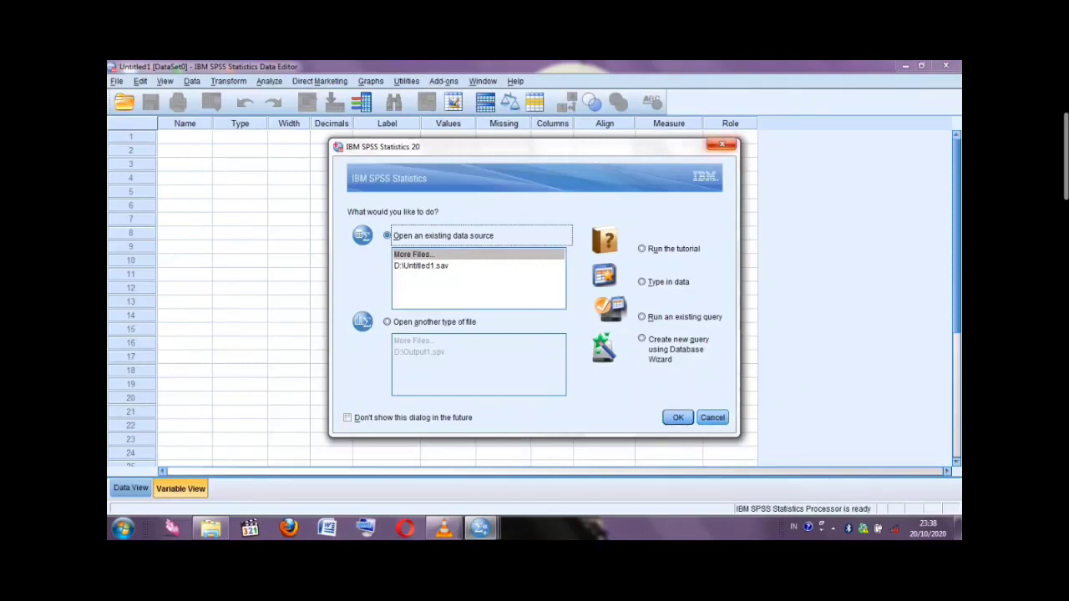
# Step: Dismiss the startup dialog and minimize both the Data Editor and the output viewer windows
pyautogui.click(722, 144)
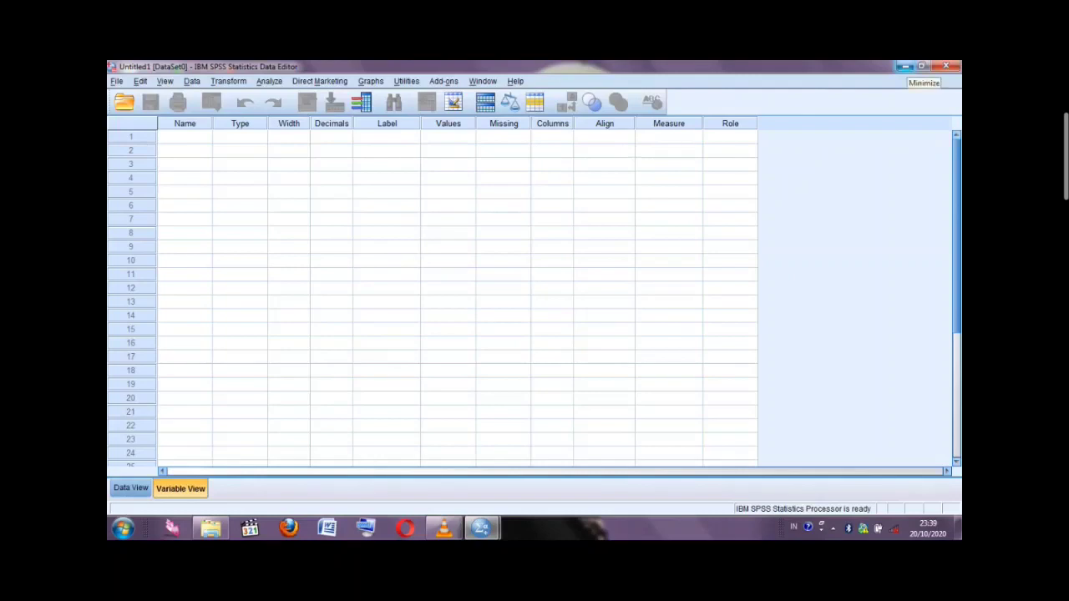
pyautogui.click(905, 66)
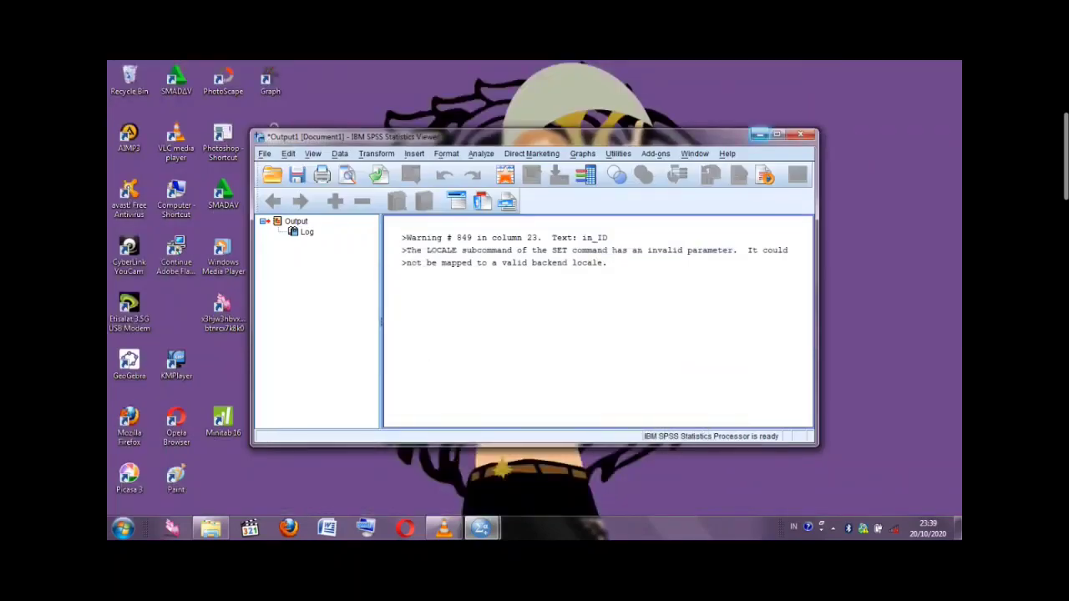
pyautogui.click(759, 135)
# Step: Restore the untitled Data Editor and the output viewer, leaving the viewer minimized and the Data Editor in front
pyautogui.moveTo(481, 528)
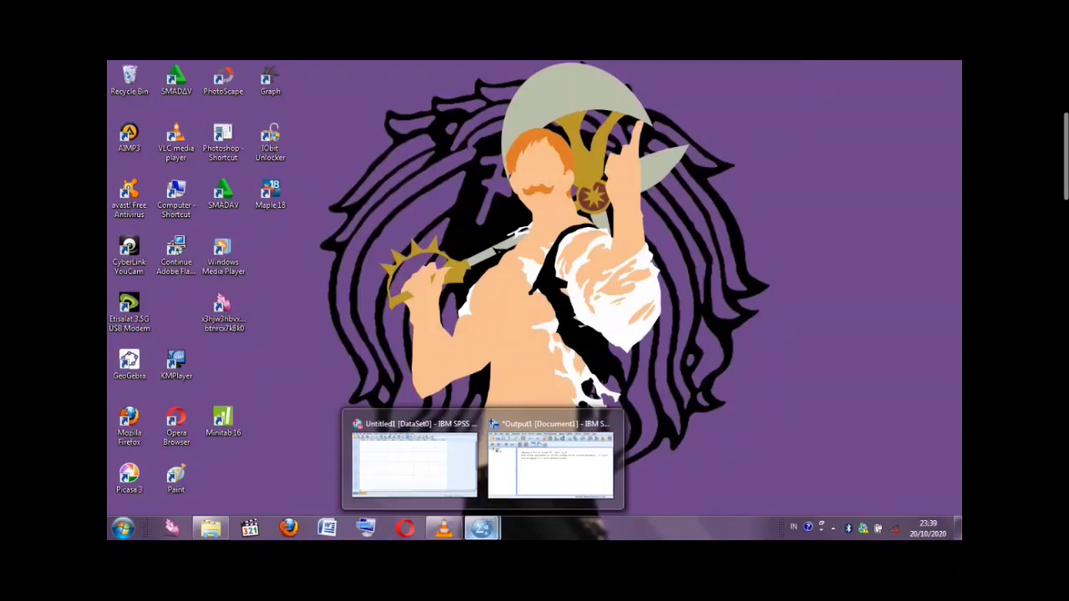
pyautogui.moveTo(415, 463)
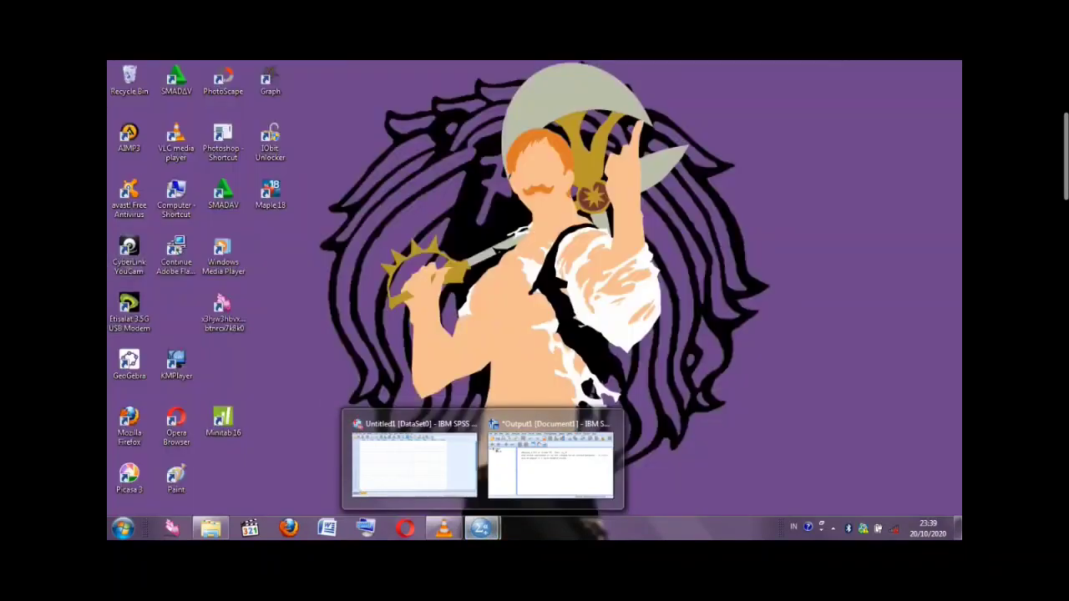
pyautogui.click(415, 464)
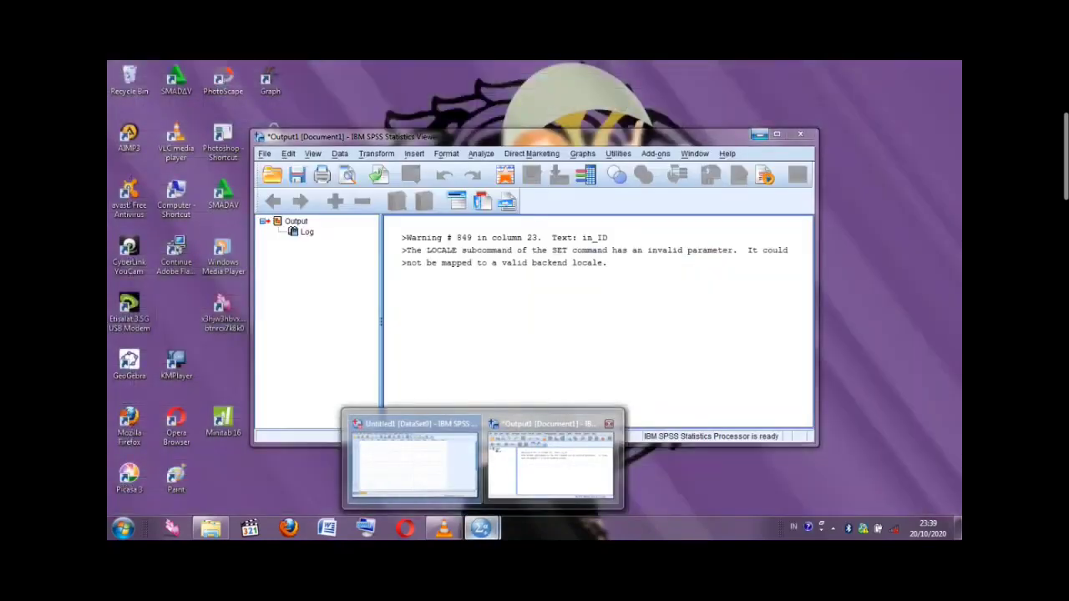
pyautogui.click(551, 464)
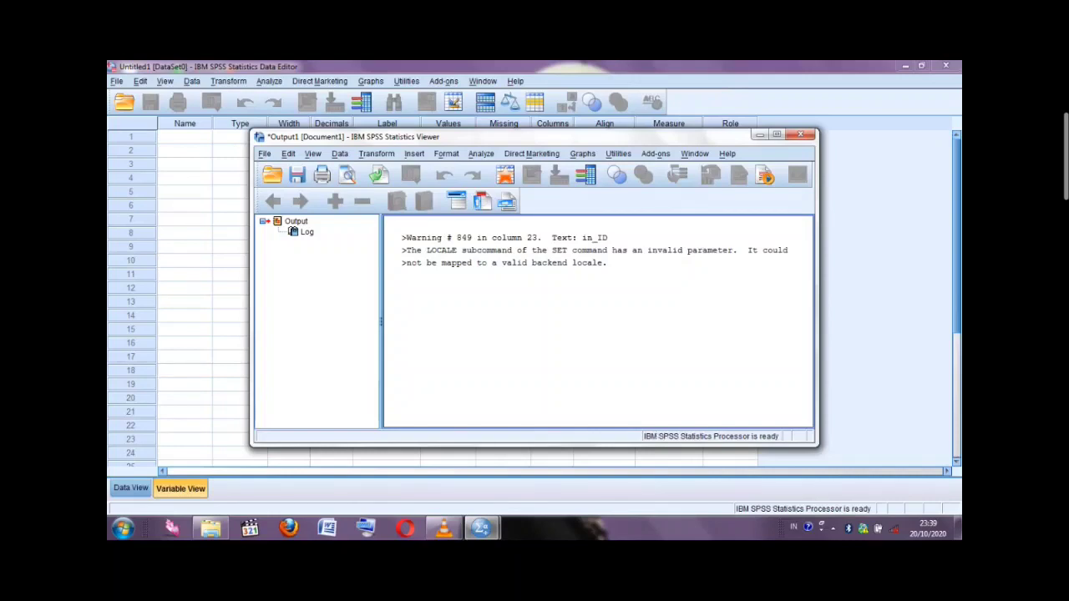
pyautogui.click(759, 136)
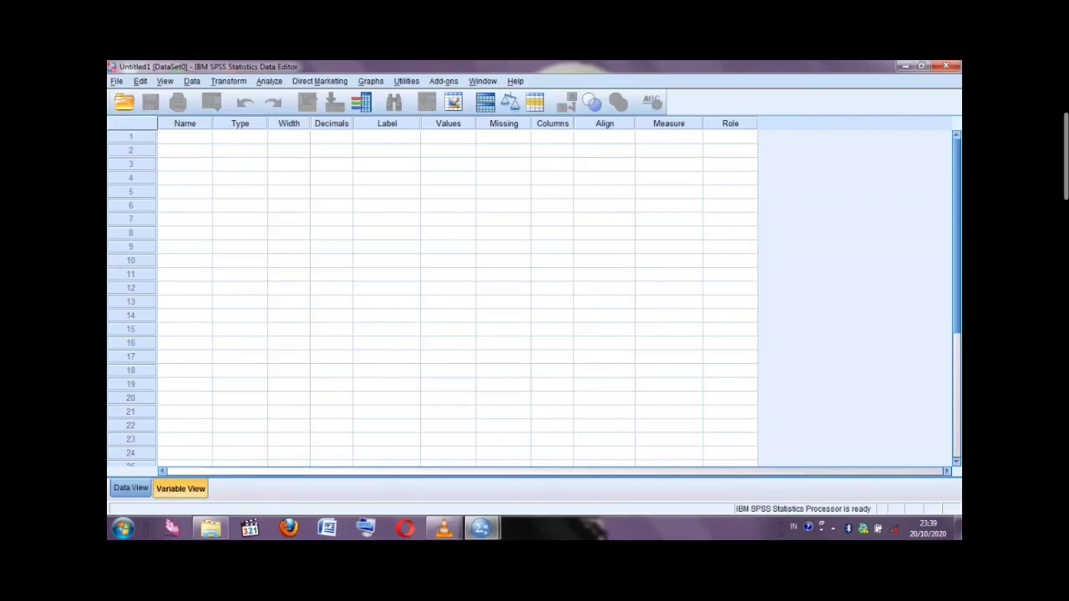
# Step: Examine the layouts of Data View and Variable View in the empty dataset, ending in Variable View
pyautogui.hotkey('ctrl', 't')
pyautogui.hotkey('ctrl', 't')
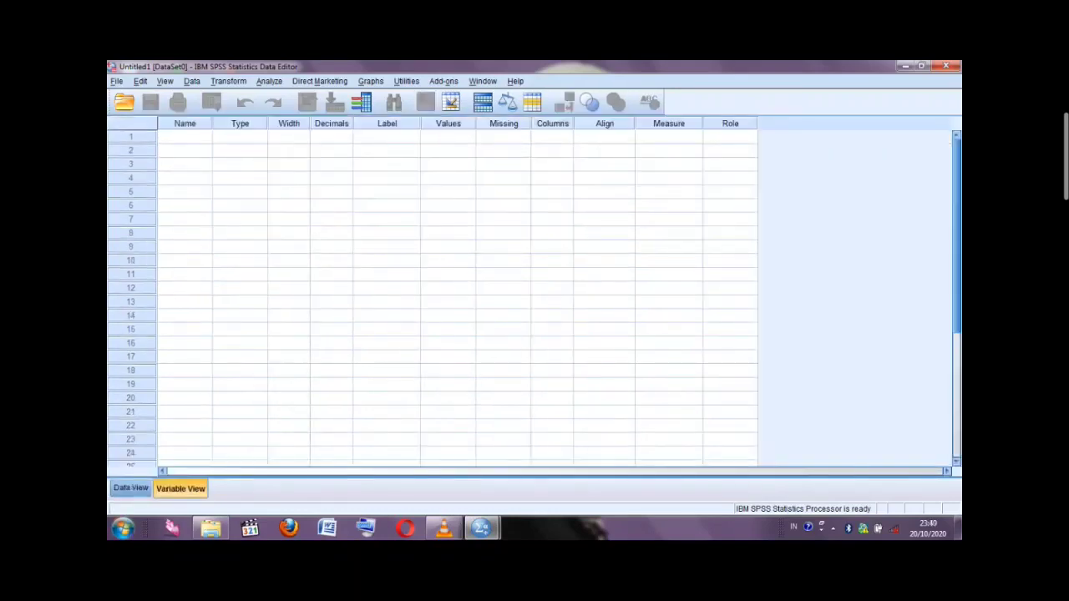
pyautogui.hotkey('ctrl', 't')
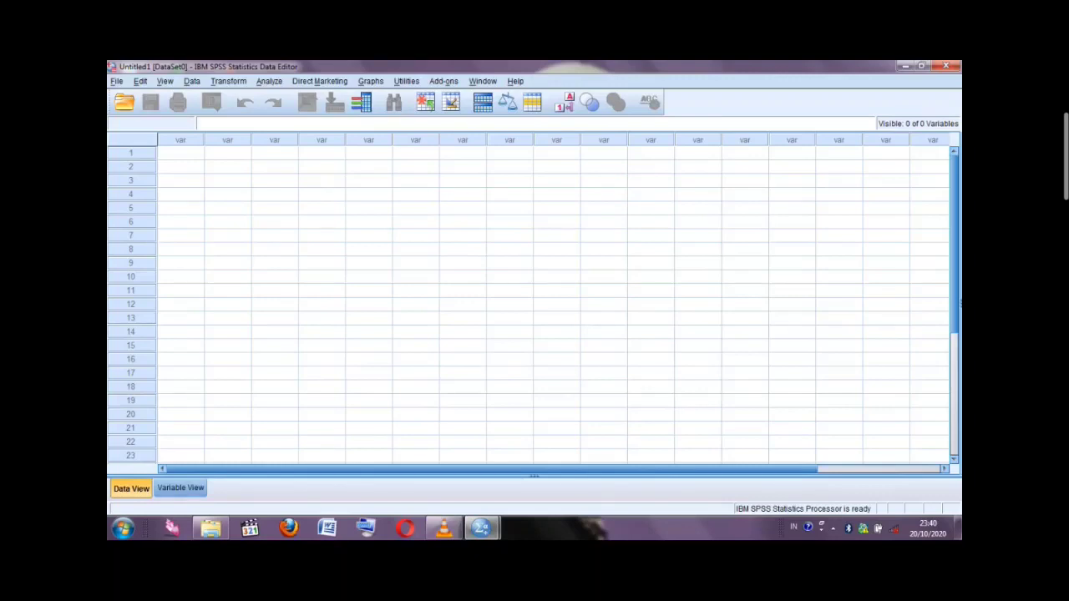
pyautogui.hotkey('ctrl', 't')
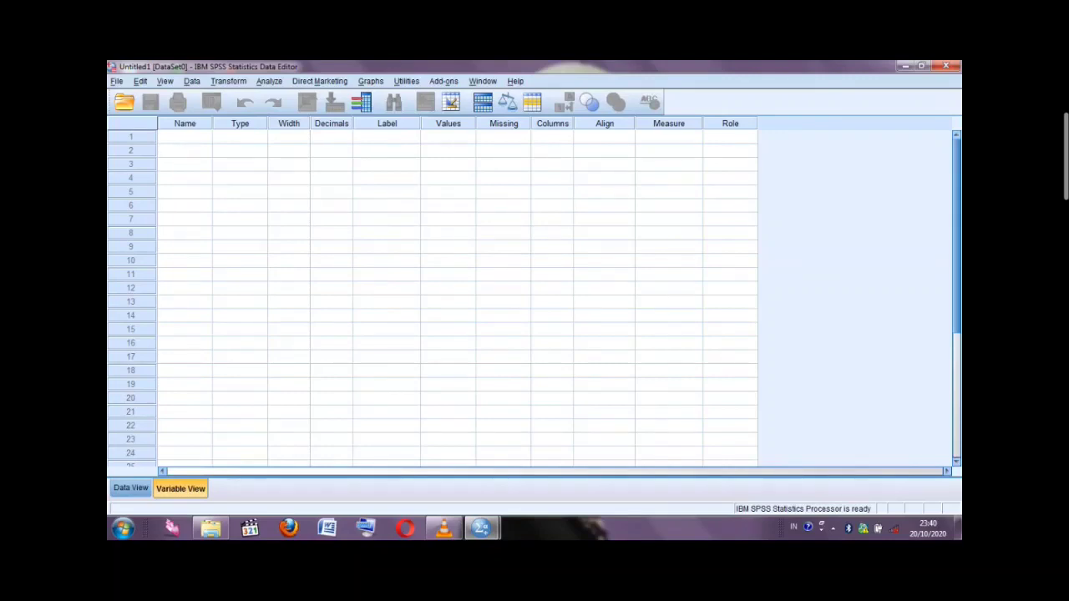
pyautogui.click(184, 137)
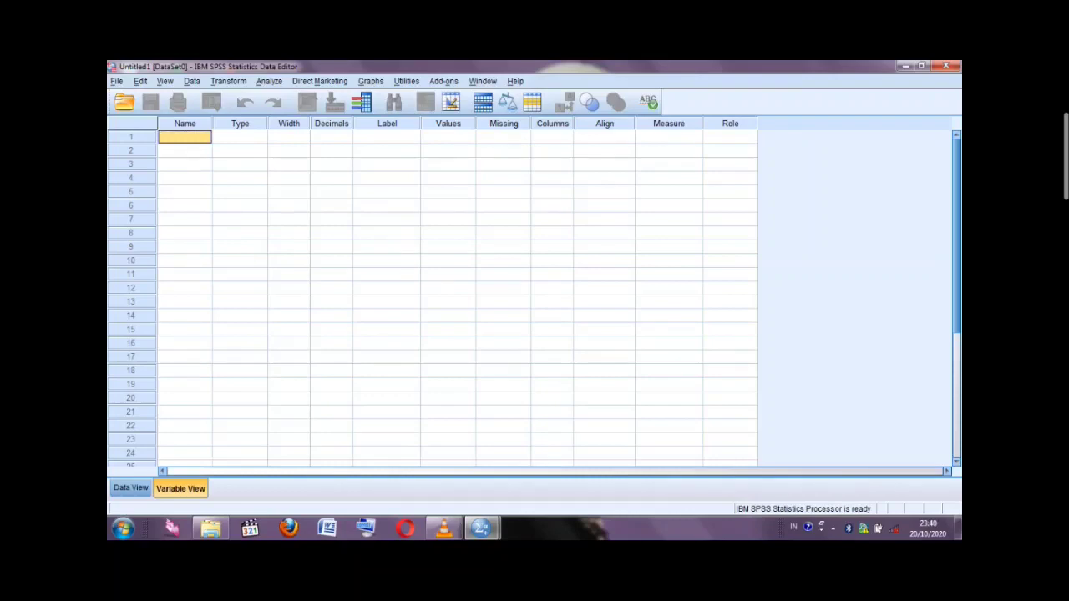
pyautogui.click(131, 489)
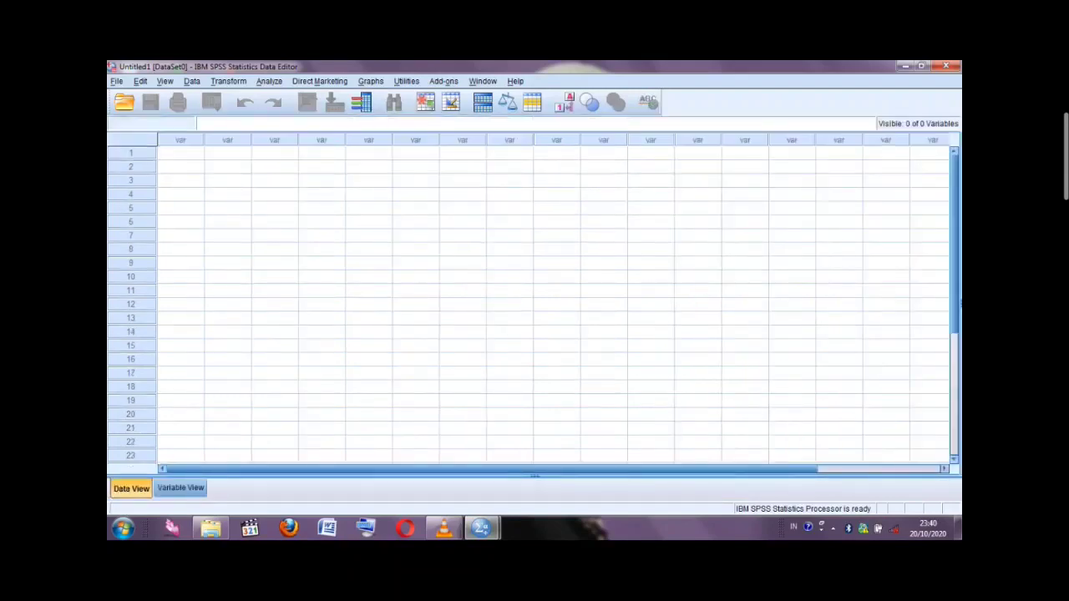
pyautogui.click(180, 488)
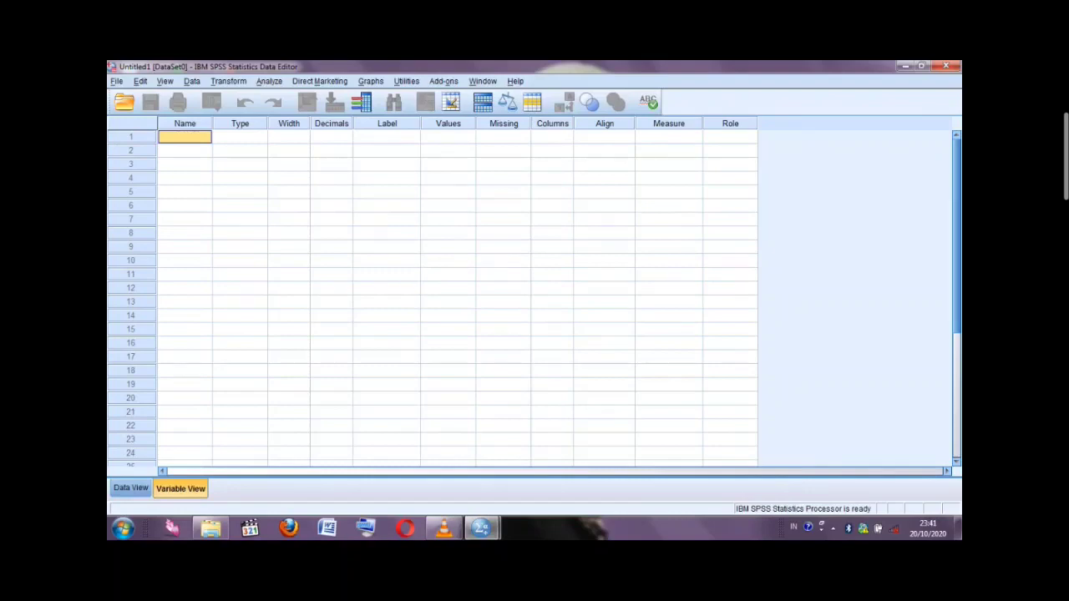
# Step: Define three variables named Nama, Berat and Gender in the first three rows
pyautogui.write('Nama')
pyautogui.press('Return')
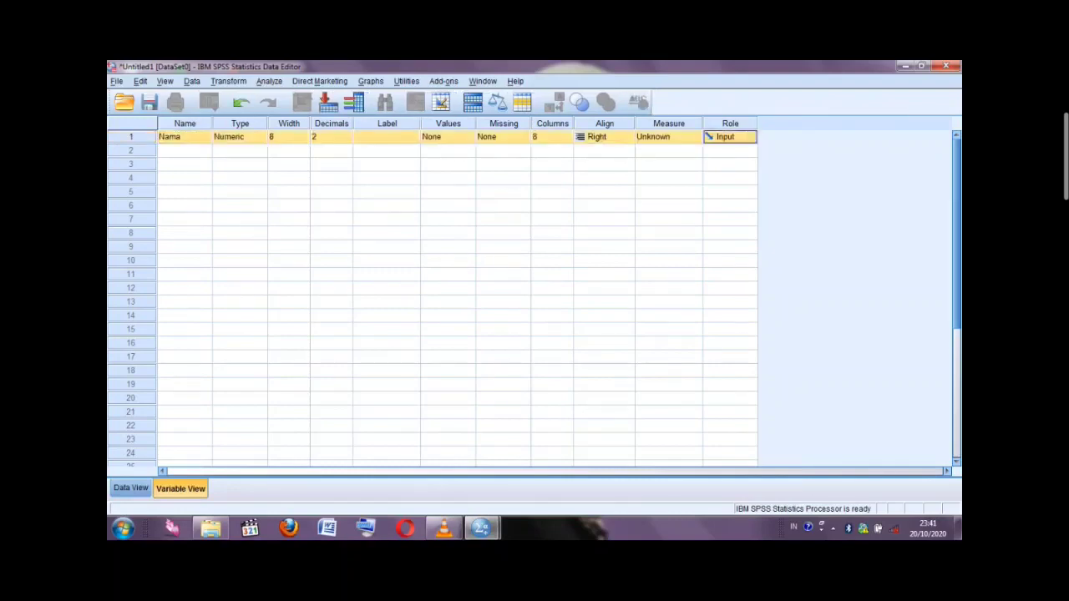
pyautogui.click(184, 137)
pyautogui.click(185, 150)
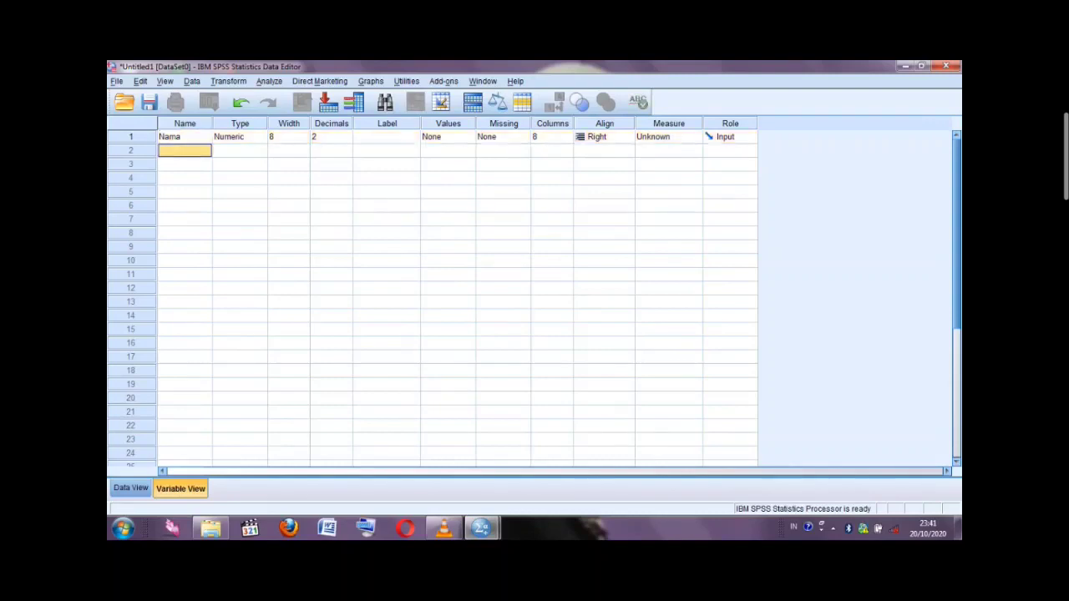
pyautogui.write('Berat')
pyautogui.press('Return')
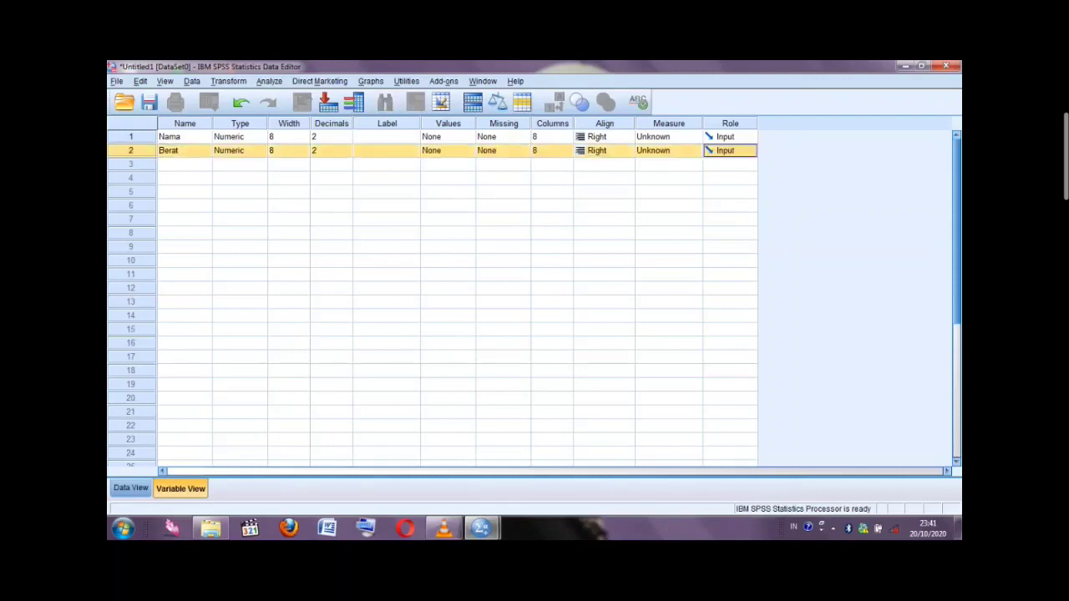
pyautogui.click(184, 165)
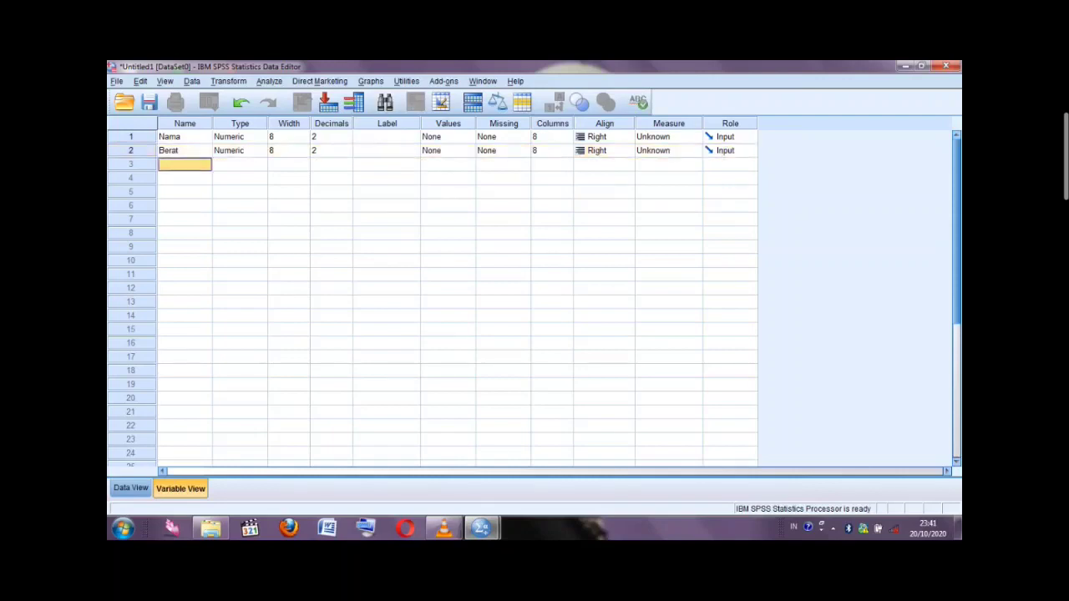
pyautogui.write('Gender')
pyautogui.press('Return')
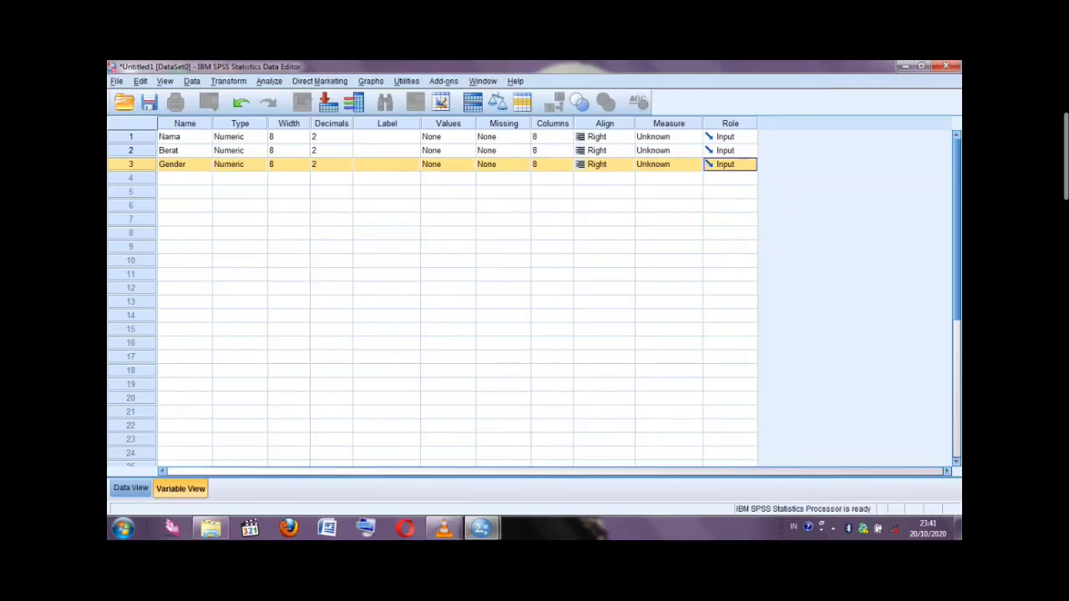
# Step: Change the variable type of Nama to String, dismissing the Windows color scheme prompt
pyautogui.click(240, 136)
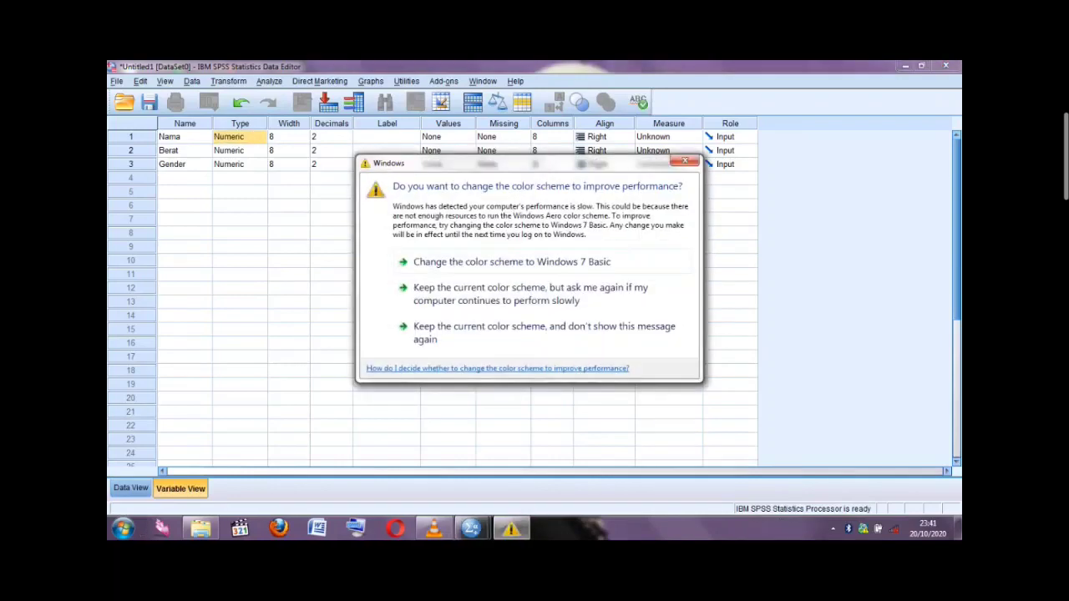
pyautogui.click(685, 160)
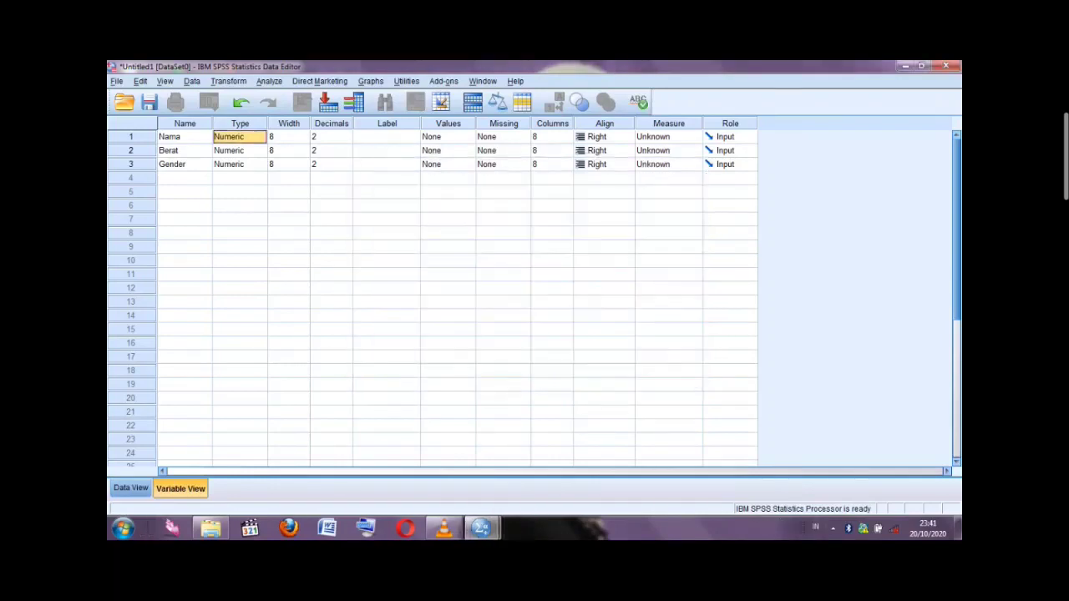
pyautogui.click(184, 137)
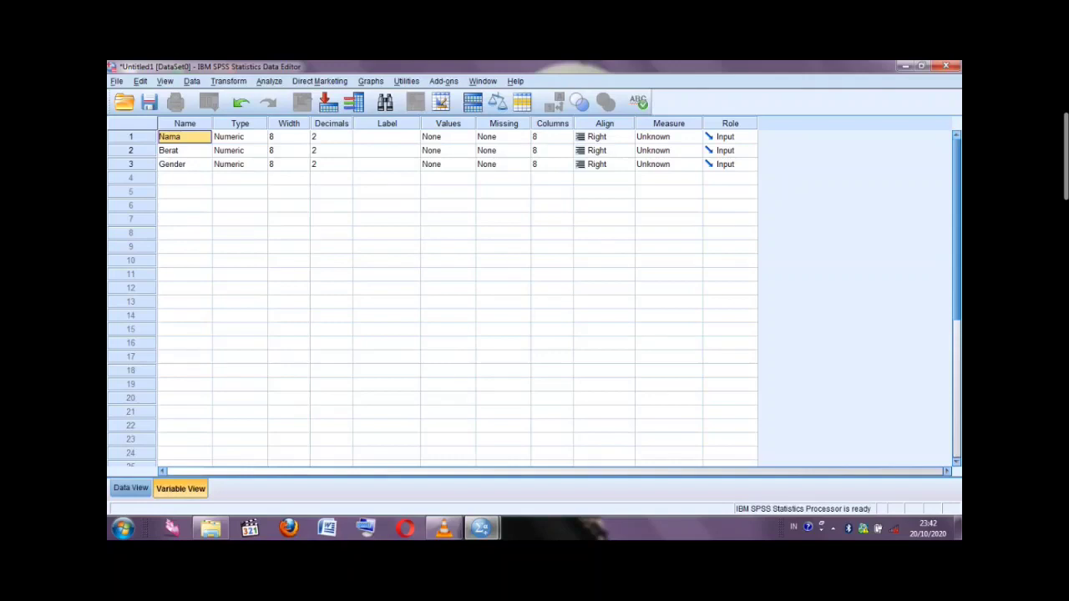
pyautogui.click(240, 137)
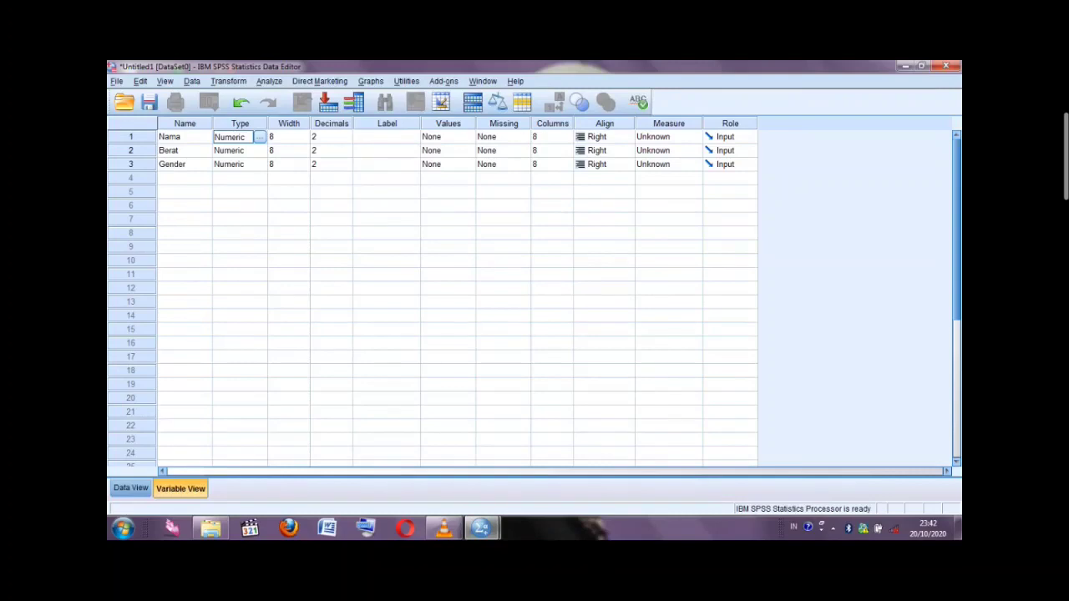
pyautogui.click(259, 137)
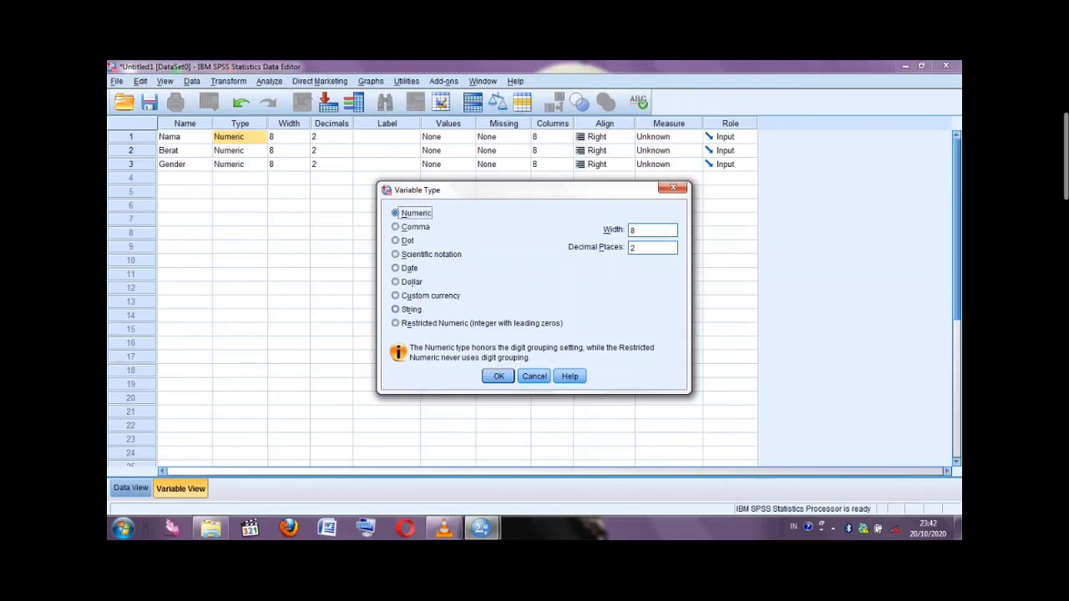
pyautogui.click(396, 310)
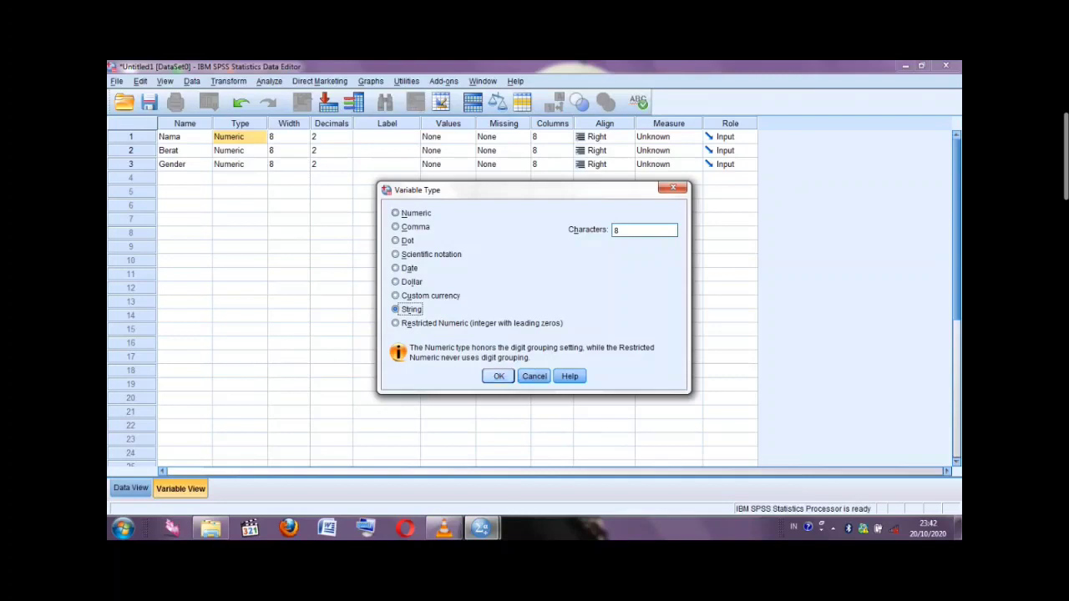
pyautogui.click(499, 376)
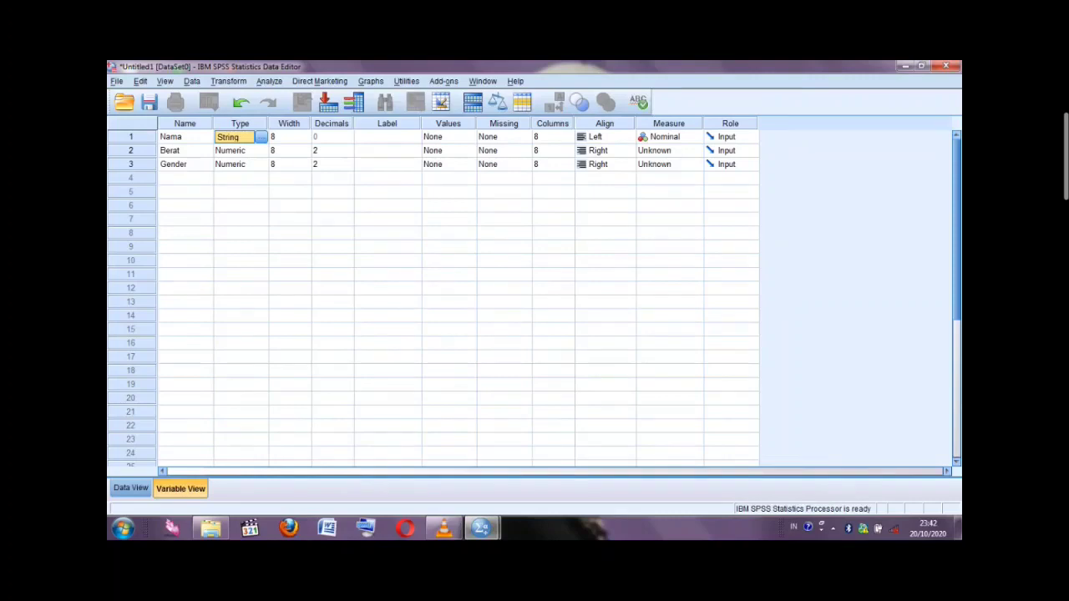
# Step: Set the width of Nama to 10 and the width of Berat to 7
pyautogui.click(289, 136)
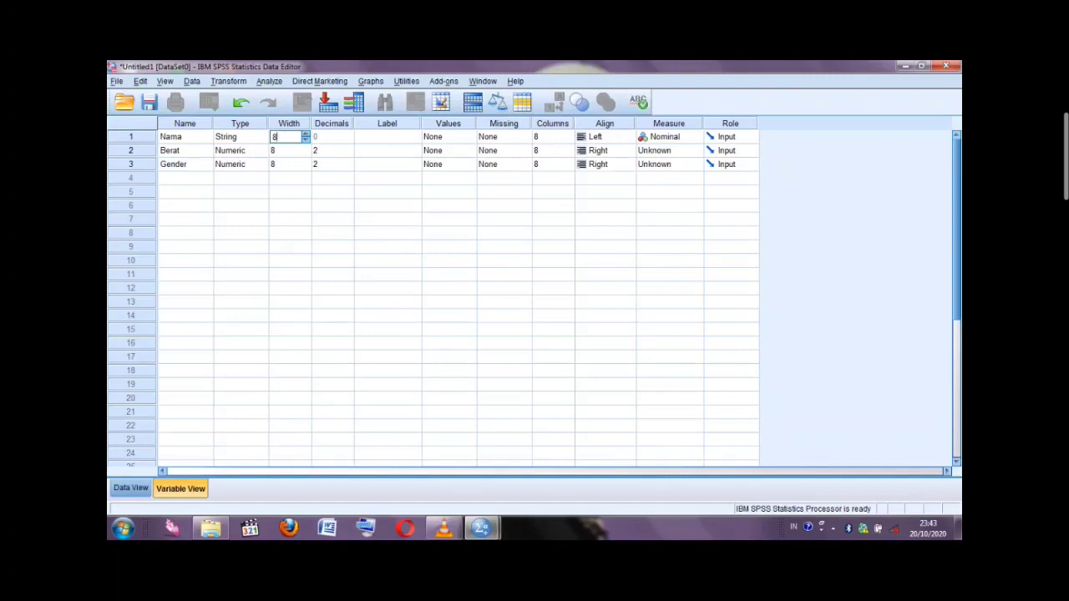
pyautogui.press('BackSpace')
pyautogui.write('10')
pyautogui.press('Return')
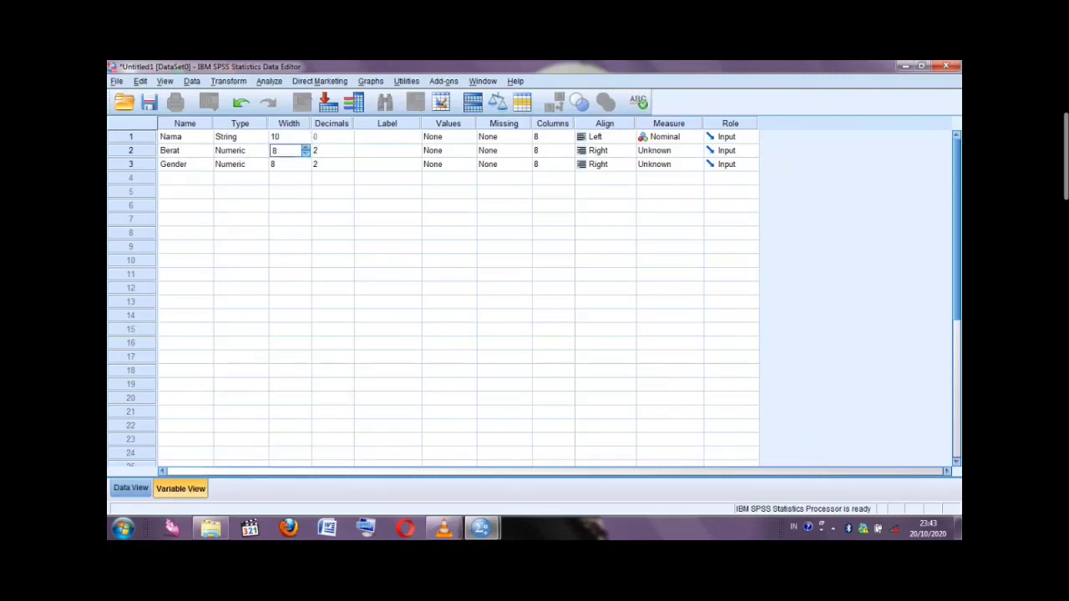
pyautogui.click(332, 123)
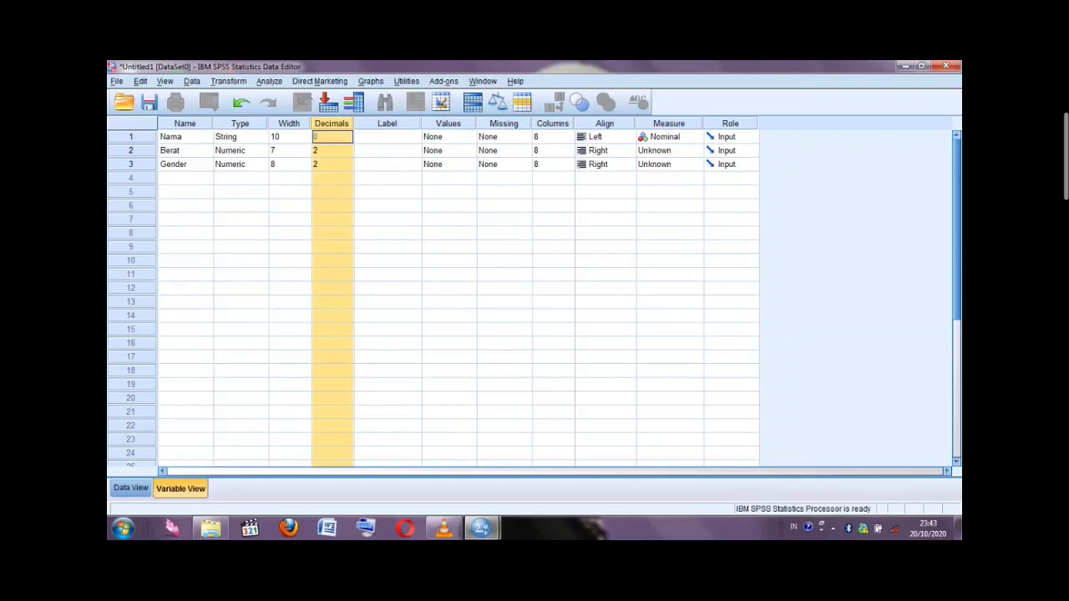
pyautogui.click(501, 136)
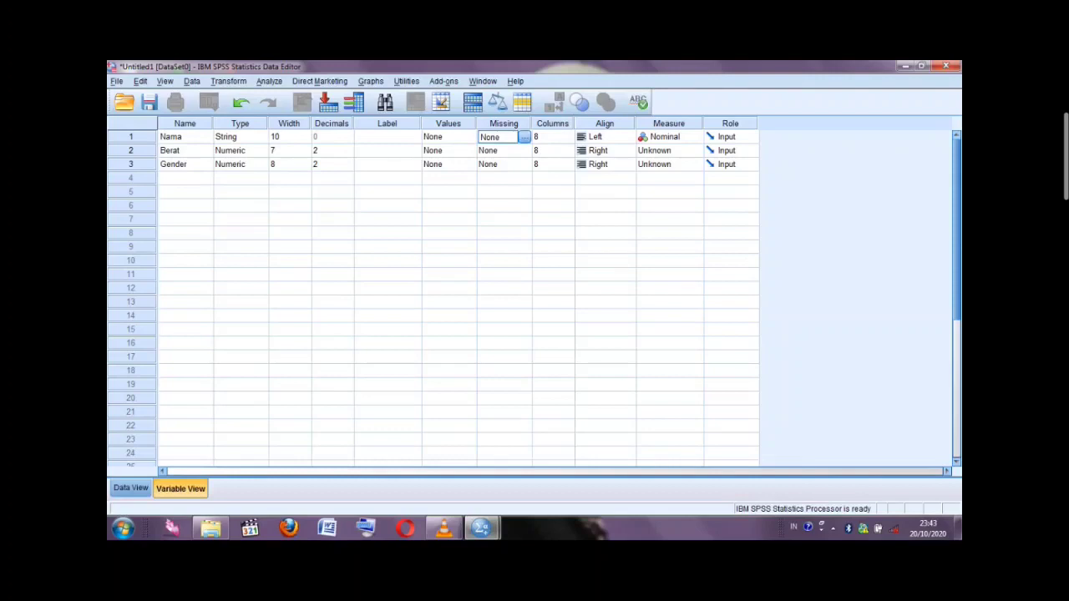
pyautogui.click(549, 137)
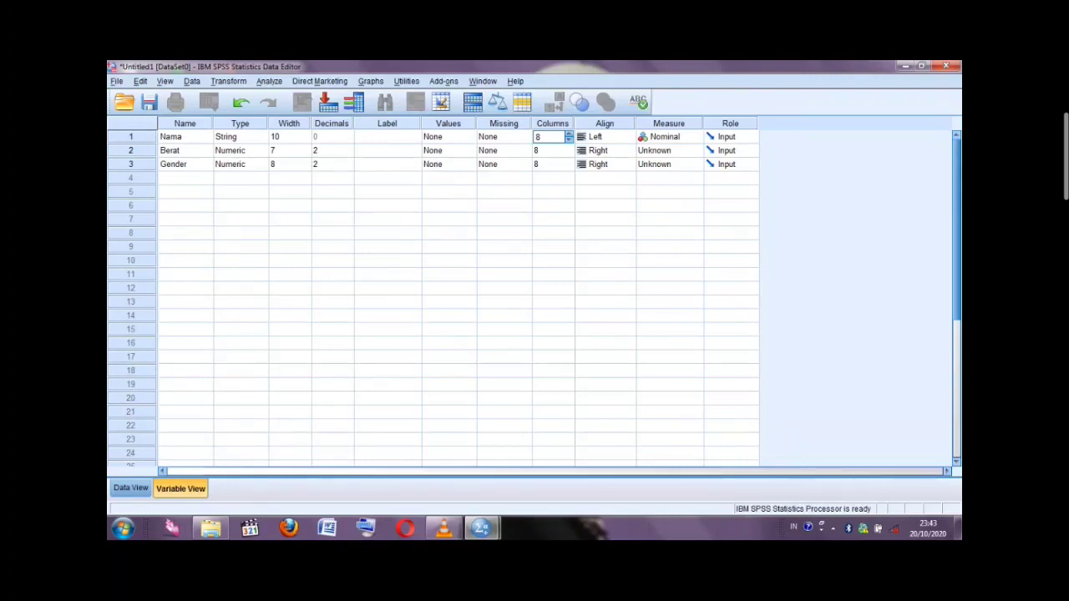
# Step: Open the variable type settings of Berat and accept Numeric as its type
pyautogui.click(185, 150)
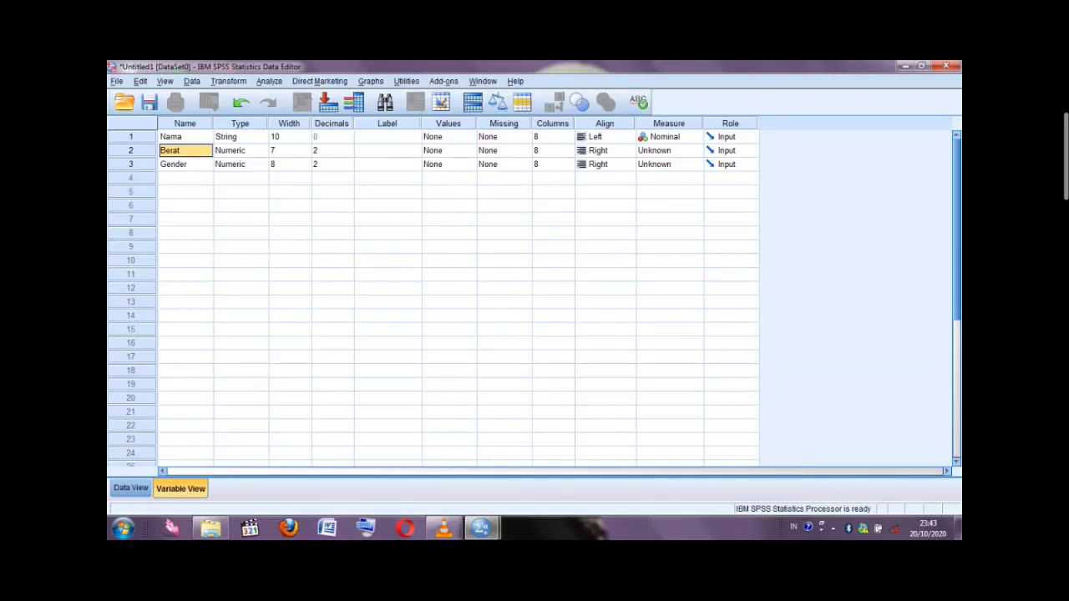
pyautogui.click(242, 150)
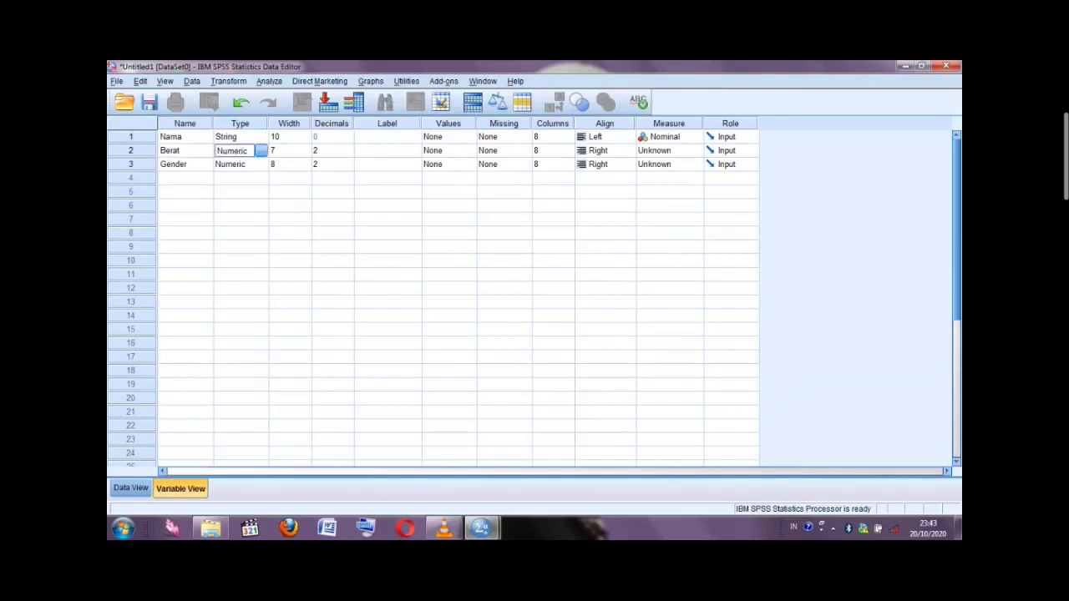
pyautogui.click(261, 150)
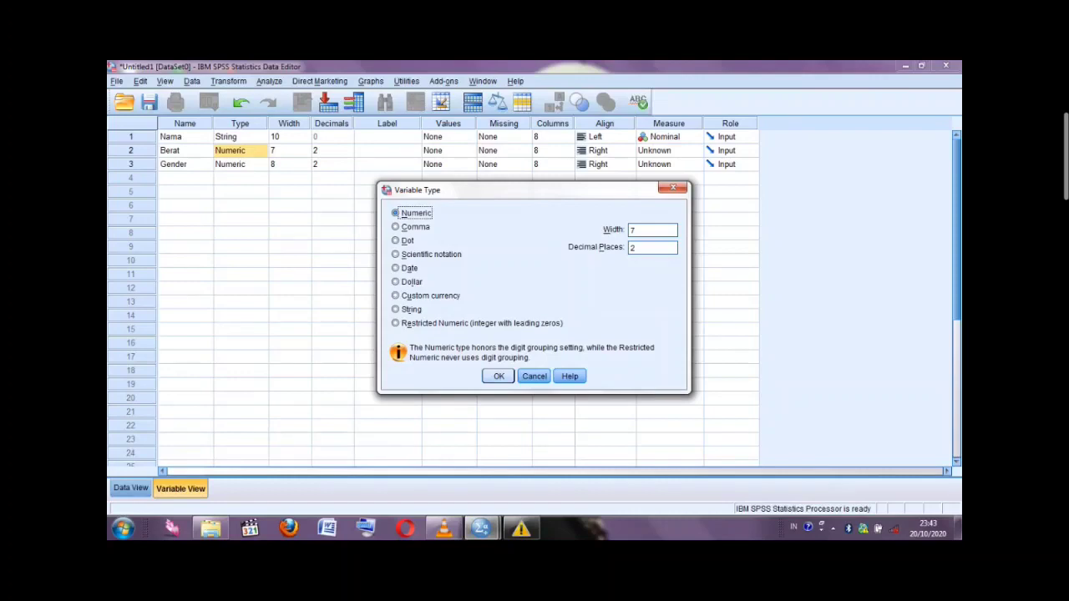
pyautogui.press('Return')
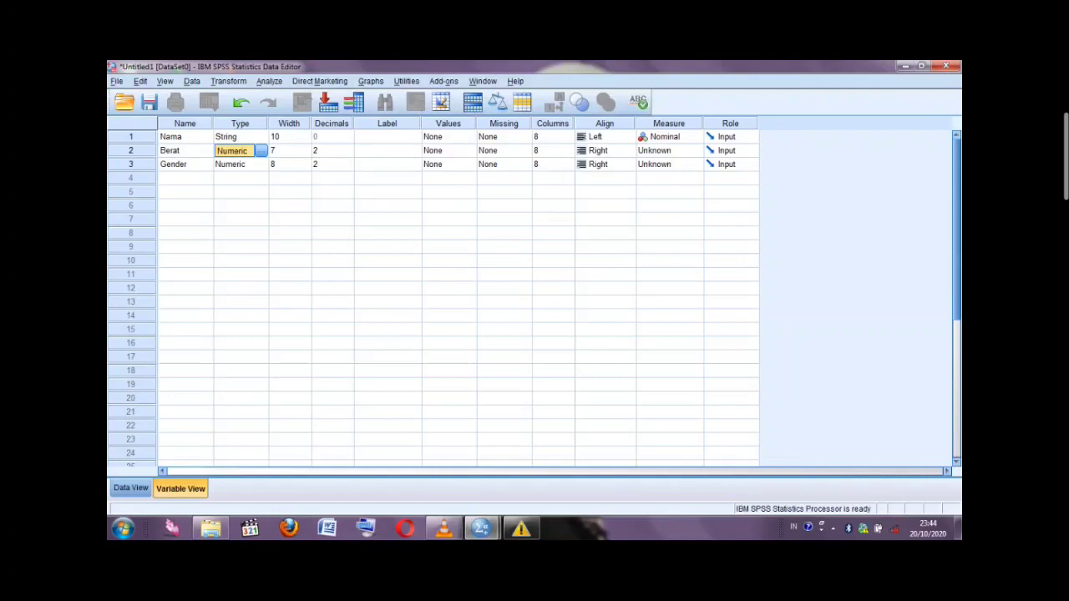
# Step: Label the variable Berat as "berat badan responden"
pyautogui.click(387, 150)
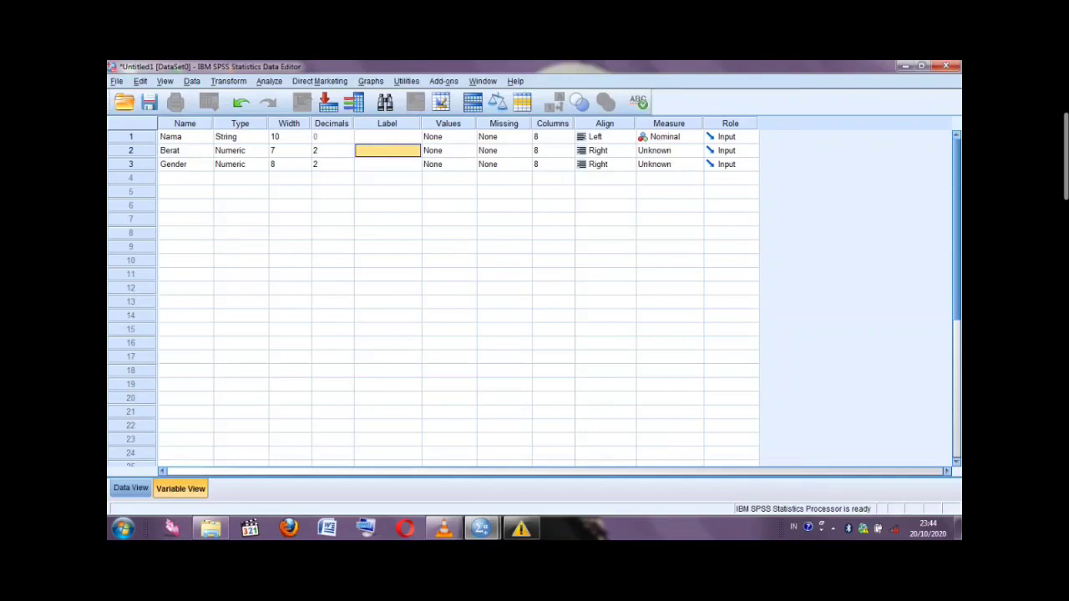
pyautogui.write('be')
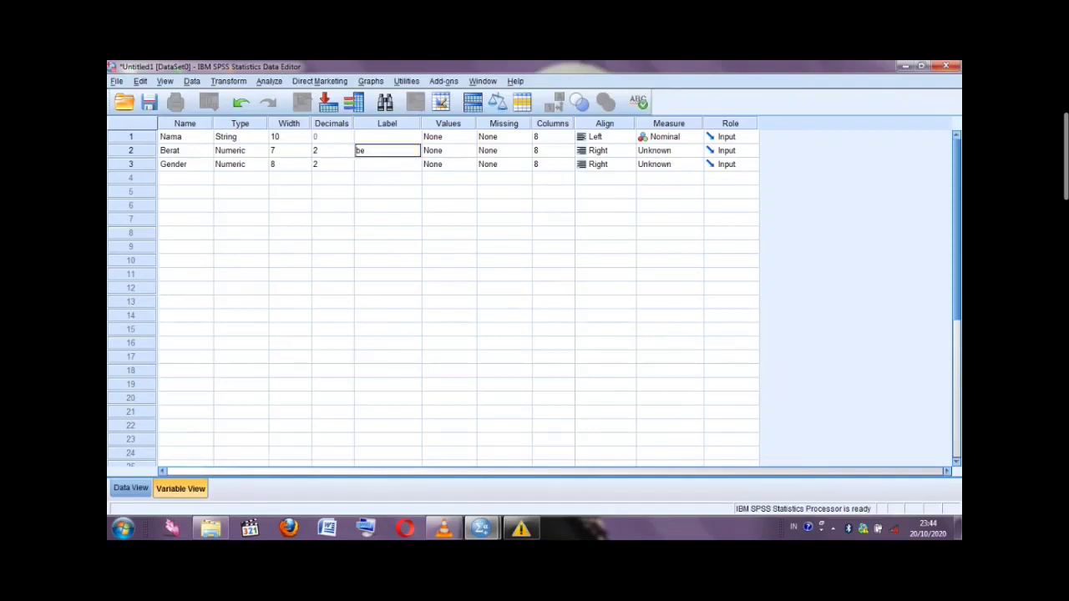
pyautogui.write('rat badan')
pyautogui.write(' responden')
# Step: Label the variable Nama as "nama responden"
pyautogui.click(388, 137)
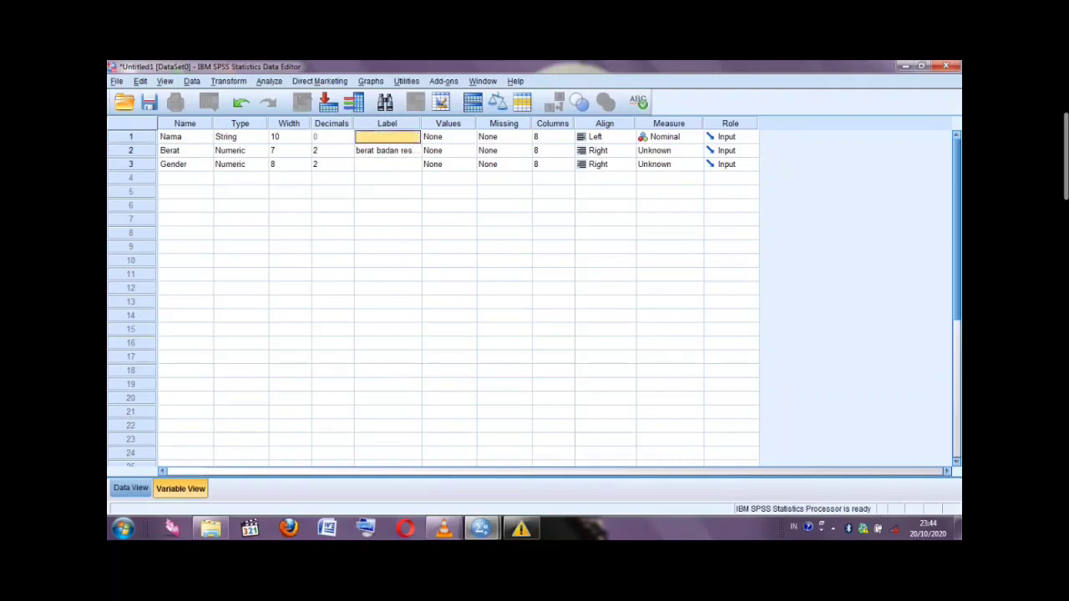
pyautogui.write('nama rews')
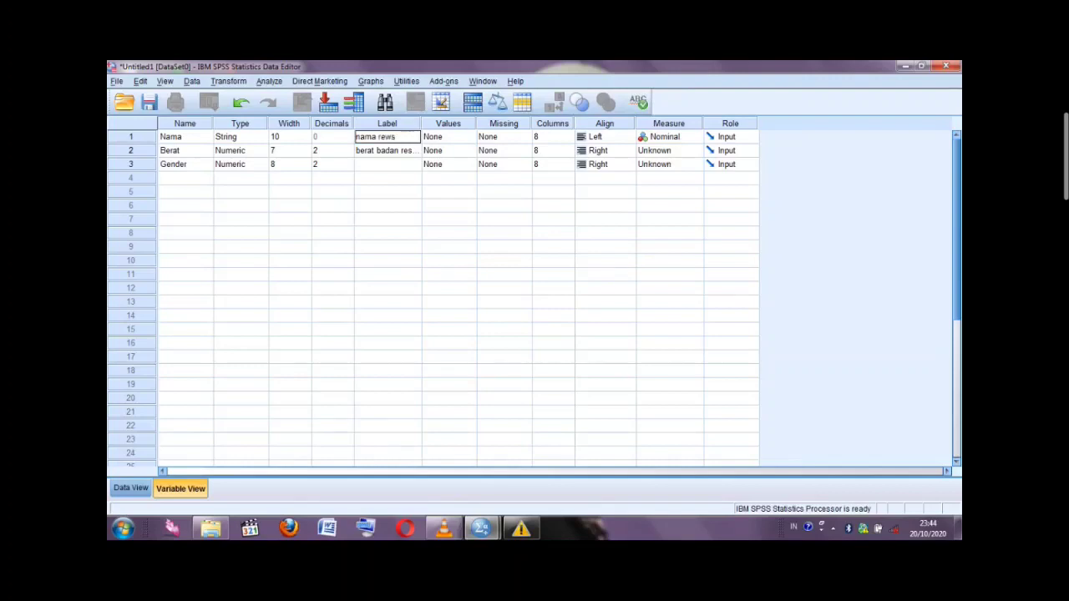
pyautogui.press('BackSpace')
pyautogui.press('BackSpace')
pyautogui.write('sponden')
pyautogui.click(448, 151)
pyautogui.click(547, 150)
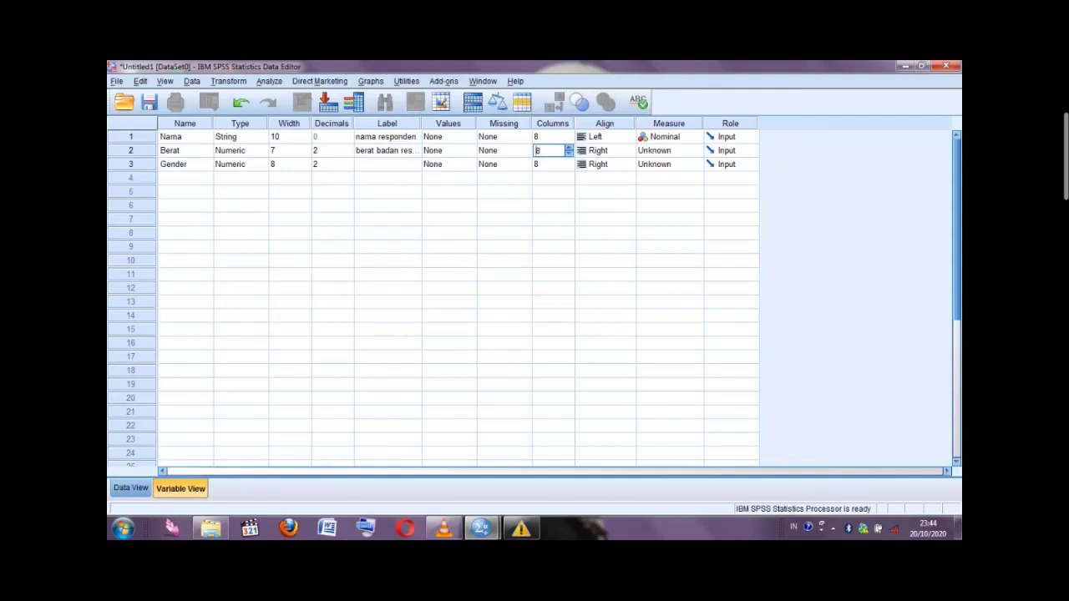
# Step: Change the variable type of Gender to String
pyautogui.click(185, 164)
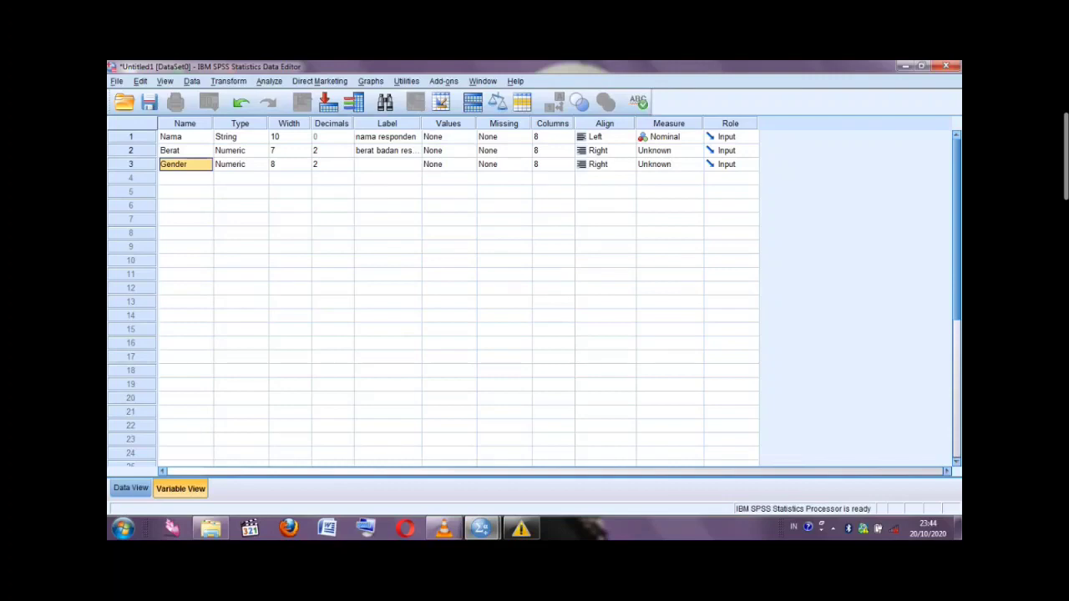
pyautogui.click(241, 164)
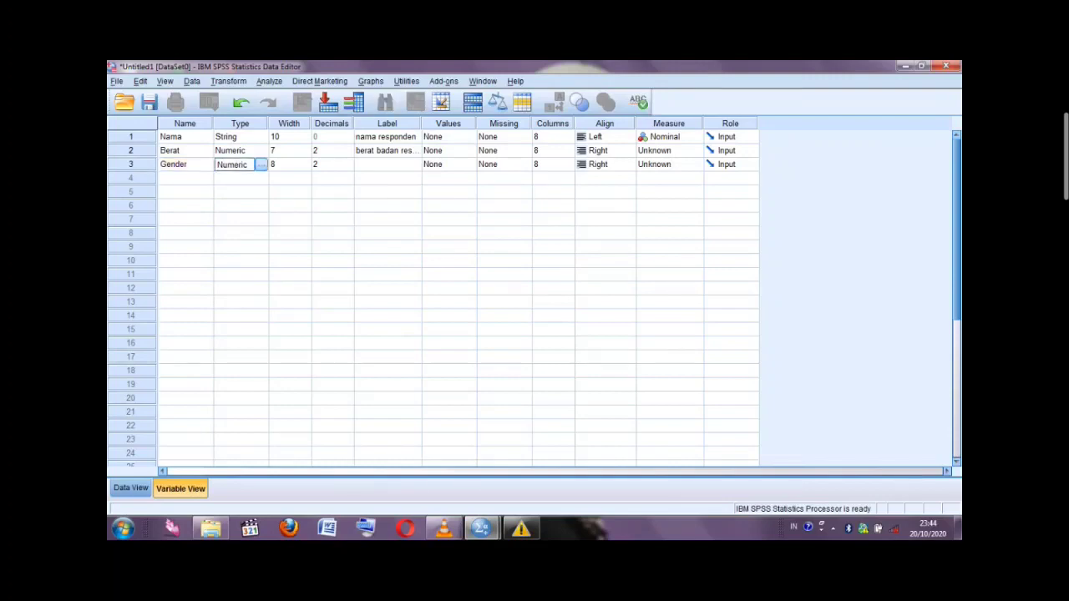
pyautogui.click(261, 164)
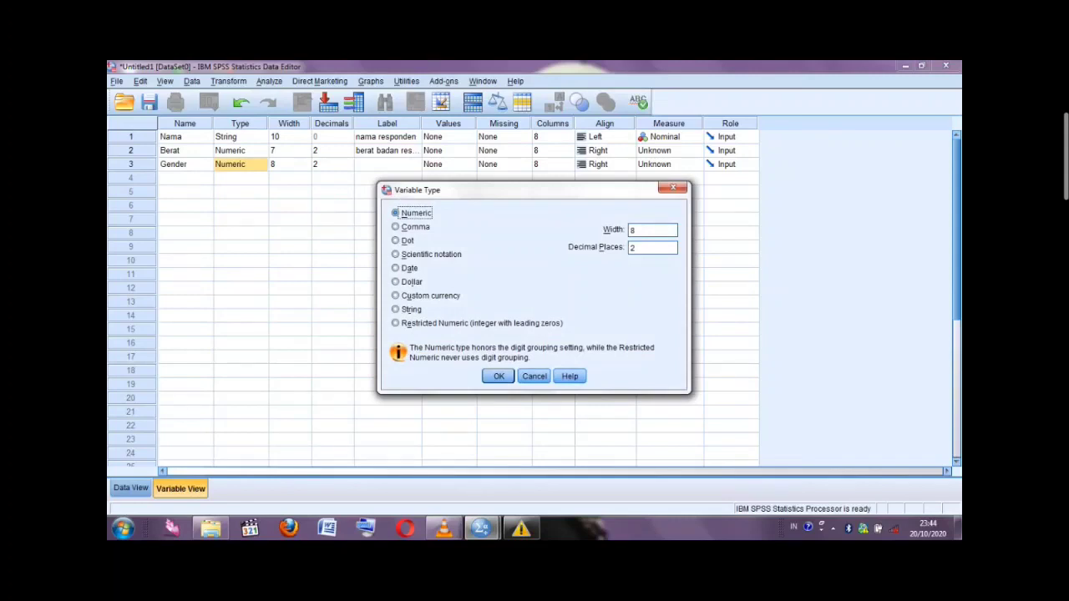
pyautogui.click(396, 309)
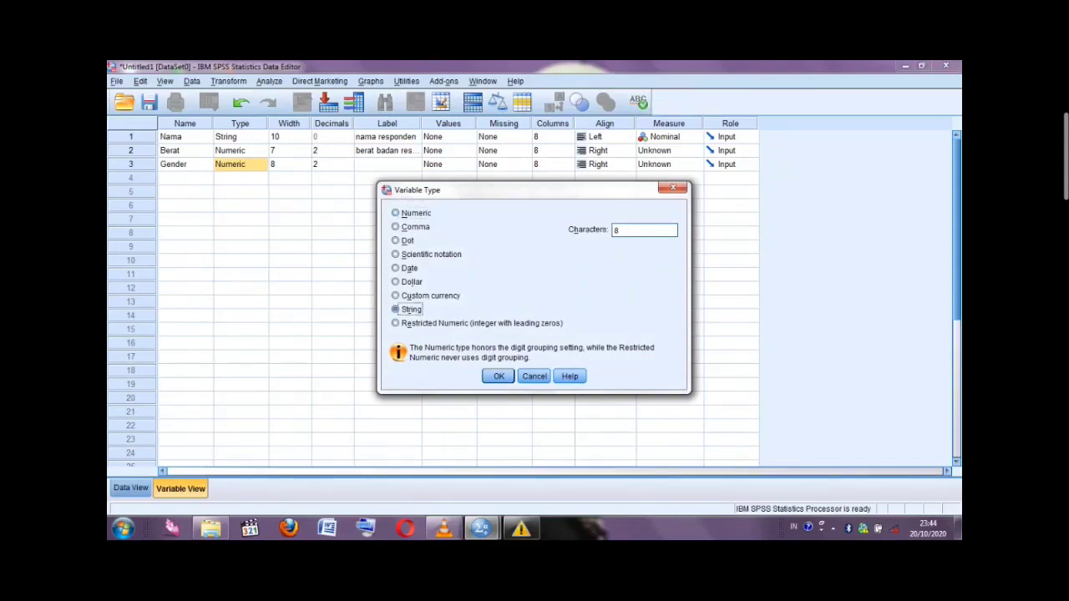
pyautogui.click(499, 376)
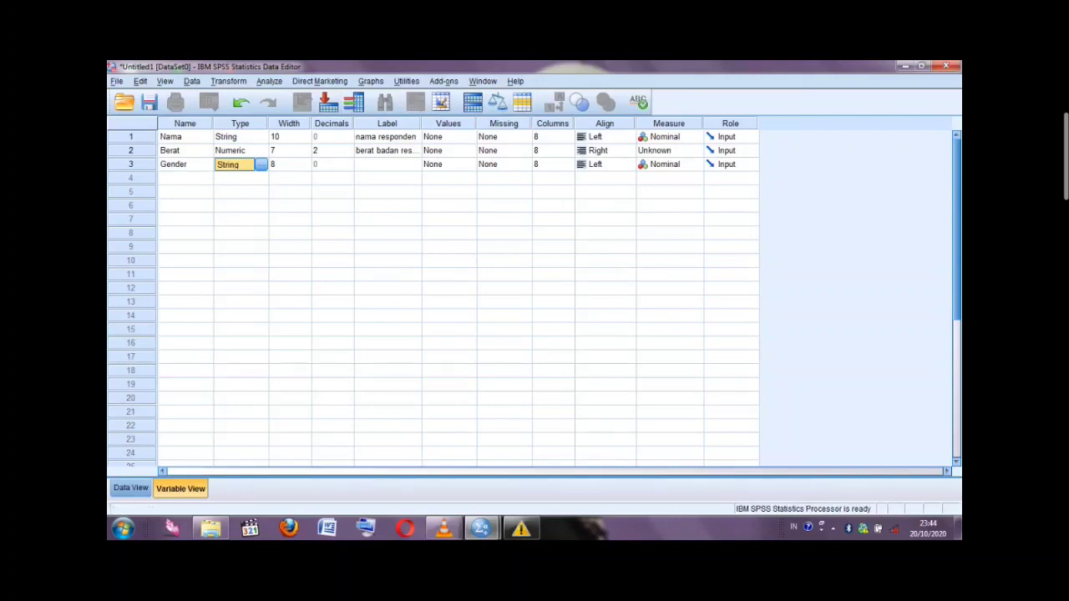
# Step: Label the variable Gender as "jenis kelamin responden"
pyautogui.click(388, 165)
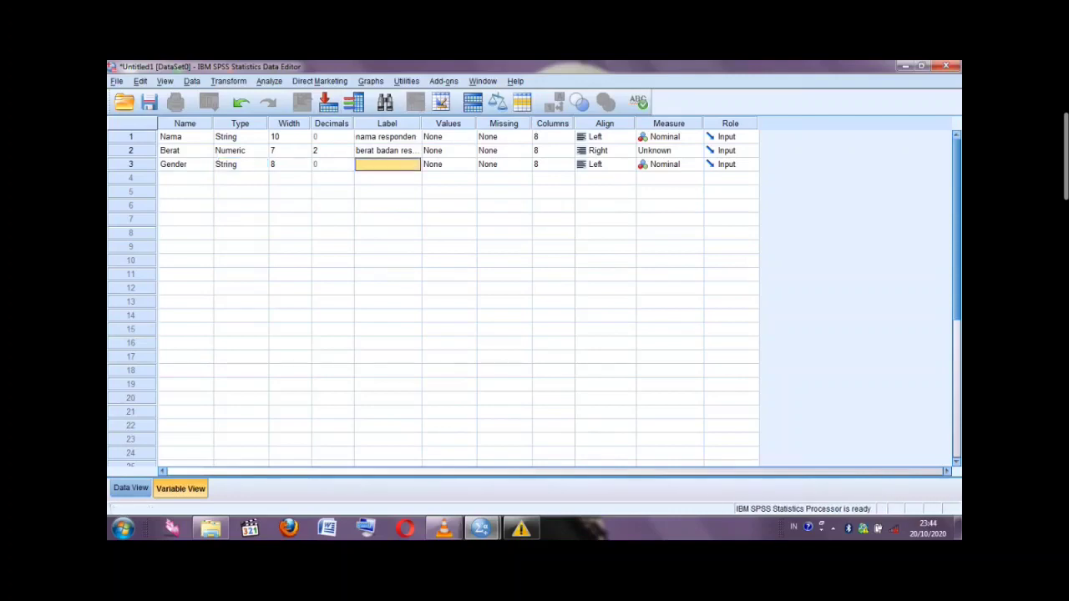
pyautogui.write('jen')
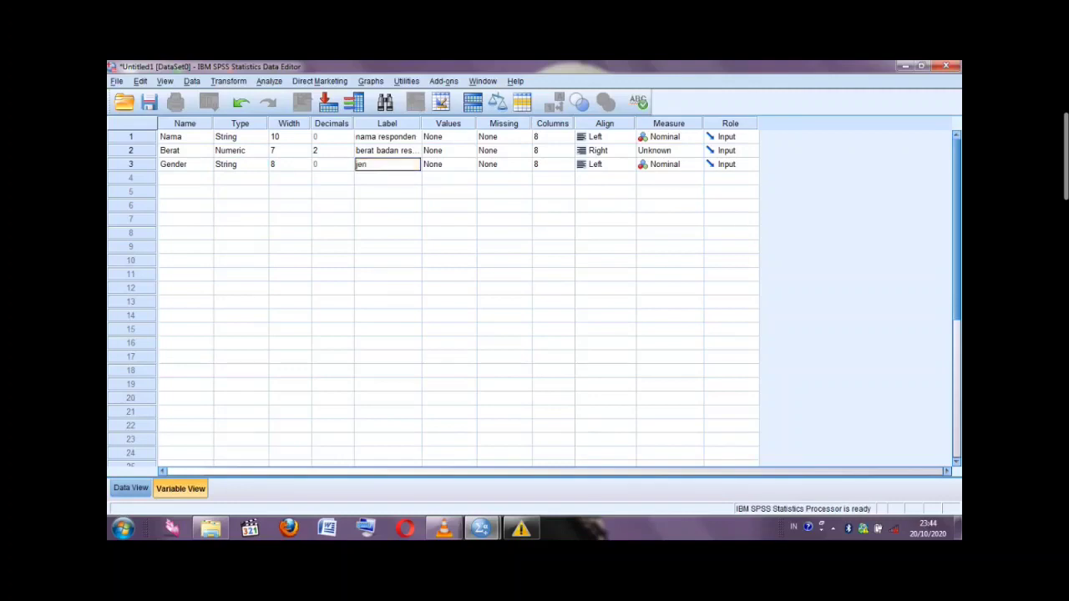
pyautogui.write('is kel')
pyautogui.write('amin responden')
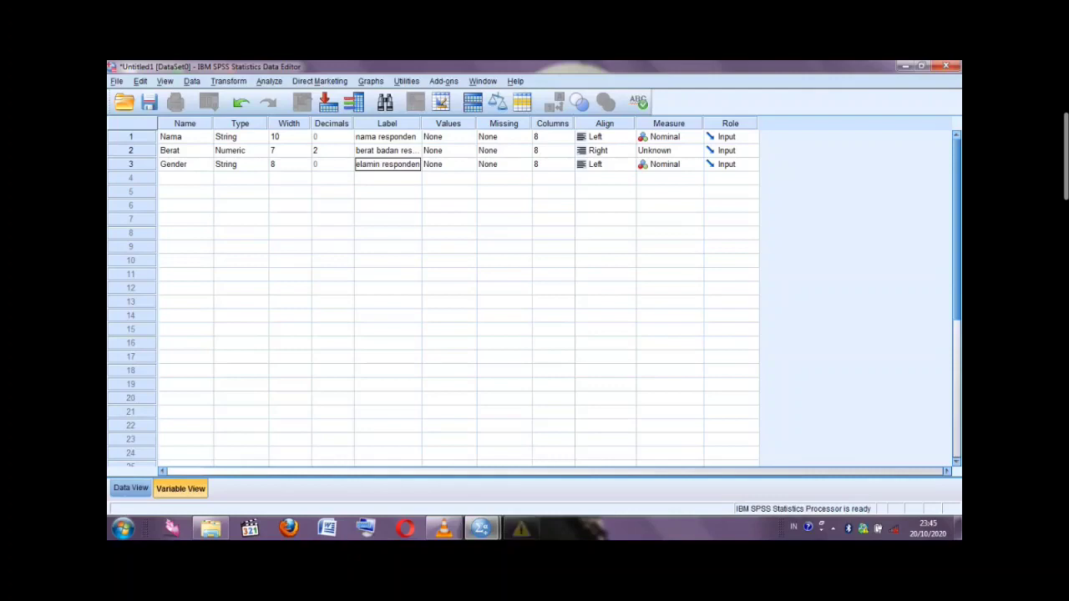
pyautogui.press('Tab')
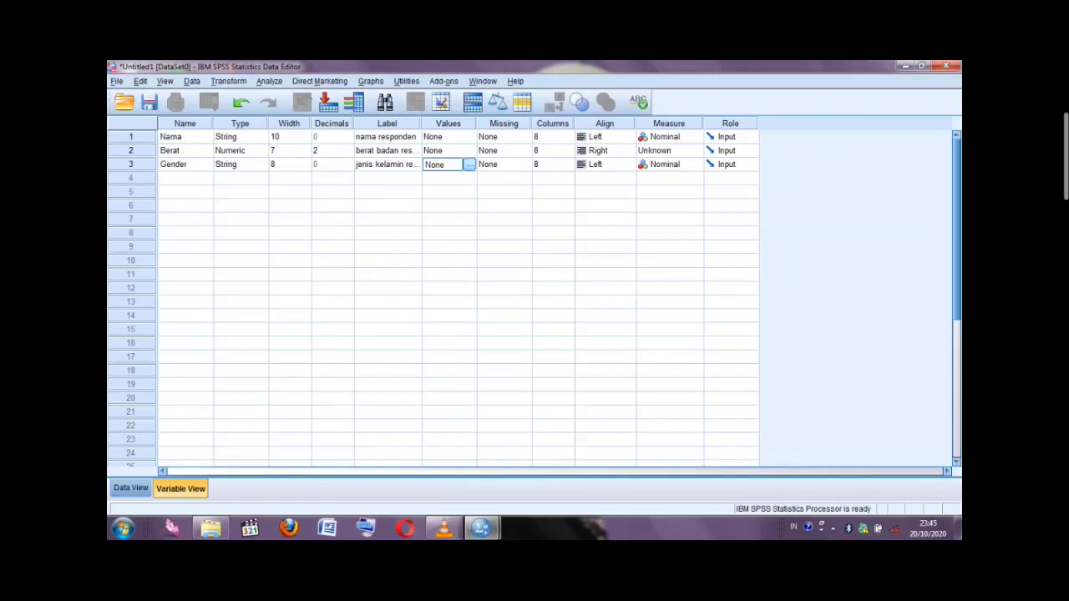
# Step: Define value labels for Gender, with 1 as "pria" and 2 as "wanita"
pyautogui.click(469, 165)
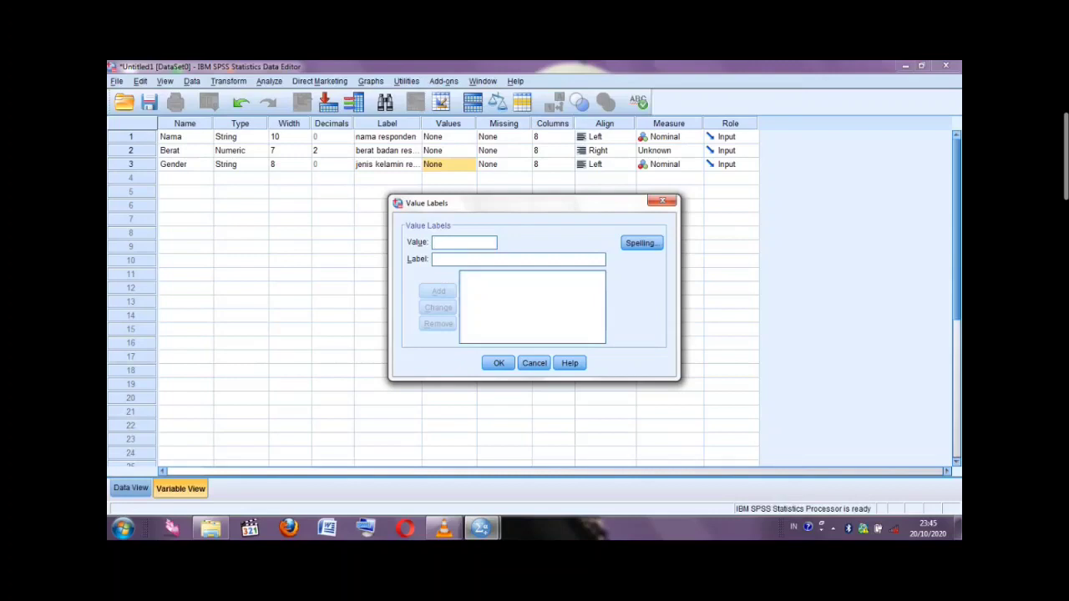
pyautogui.write('1')
pyautogui.write('pria')
pyautogui.click(437, 290)
pyautogui.write('2')
pyautogui.write('wani')
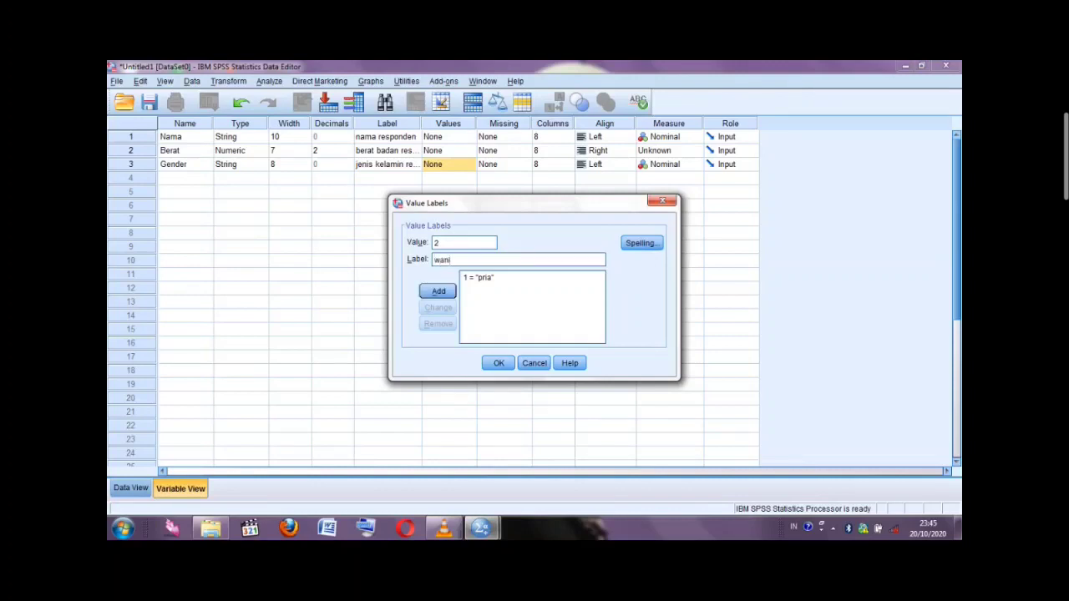
pyautogui.write('ta')
pyautogui.press('Return')
pyautogui.press('Return')
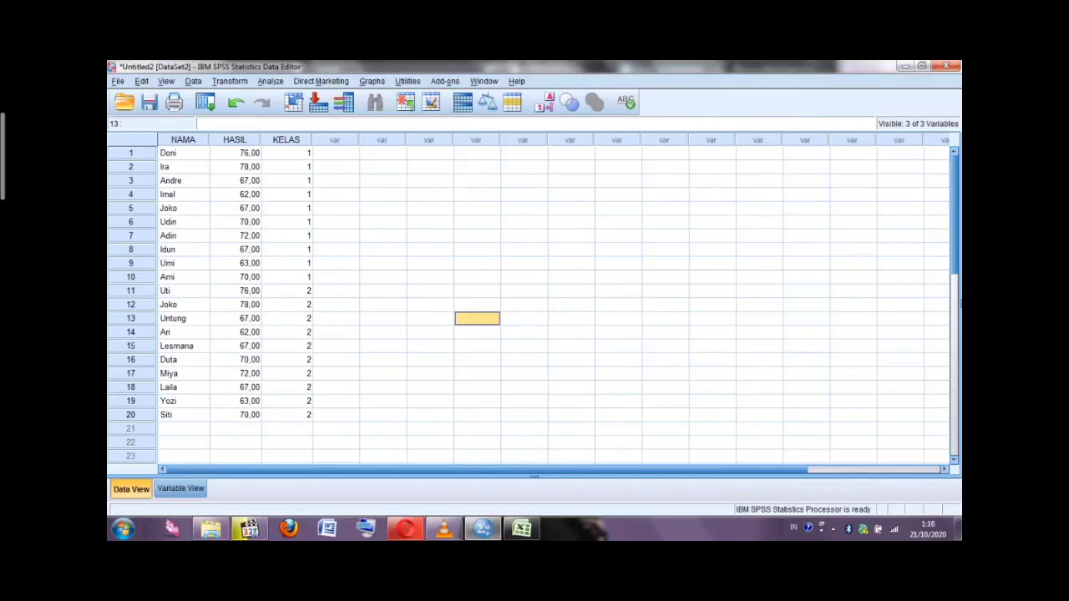
# Step: Set up an Independent-Samples T Test with hasil belajar semester 1 as the test variable and KELAS as the grouping variable
pyautogui.click(271, 81)
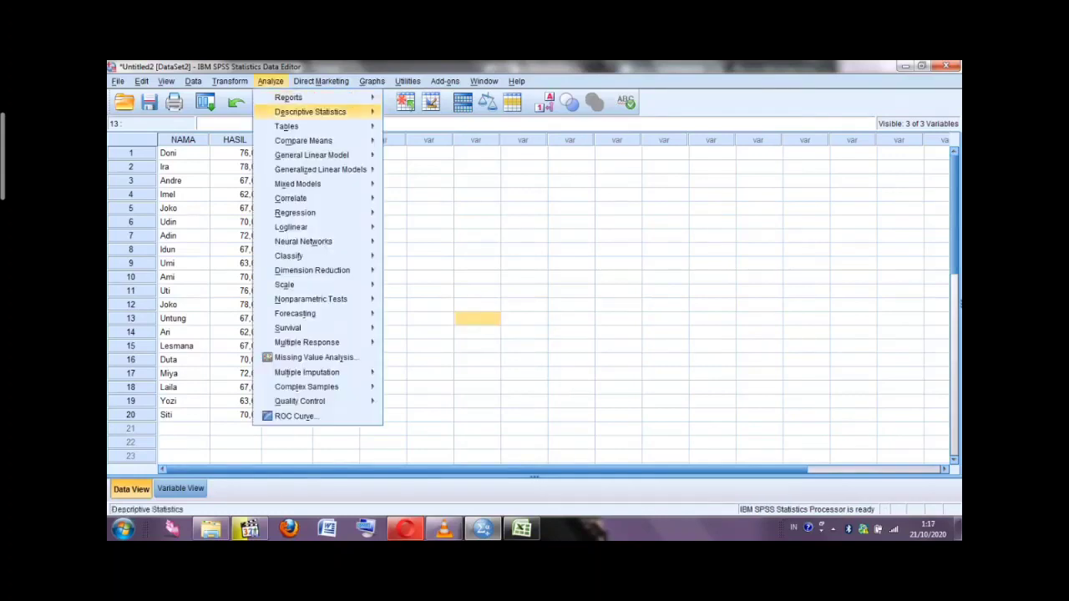
pyautogui.moveTo(303, 140)
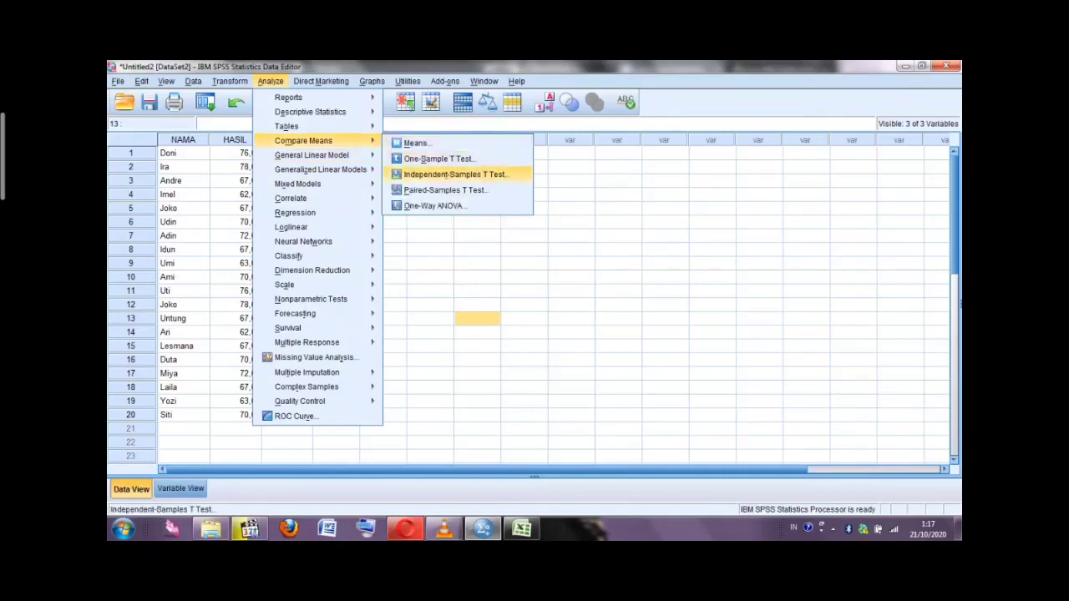
pyautogui.click(455, 174)
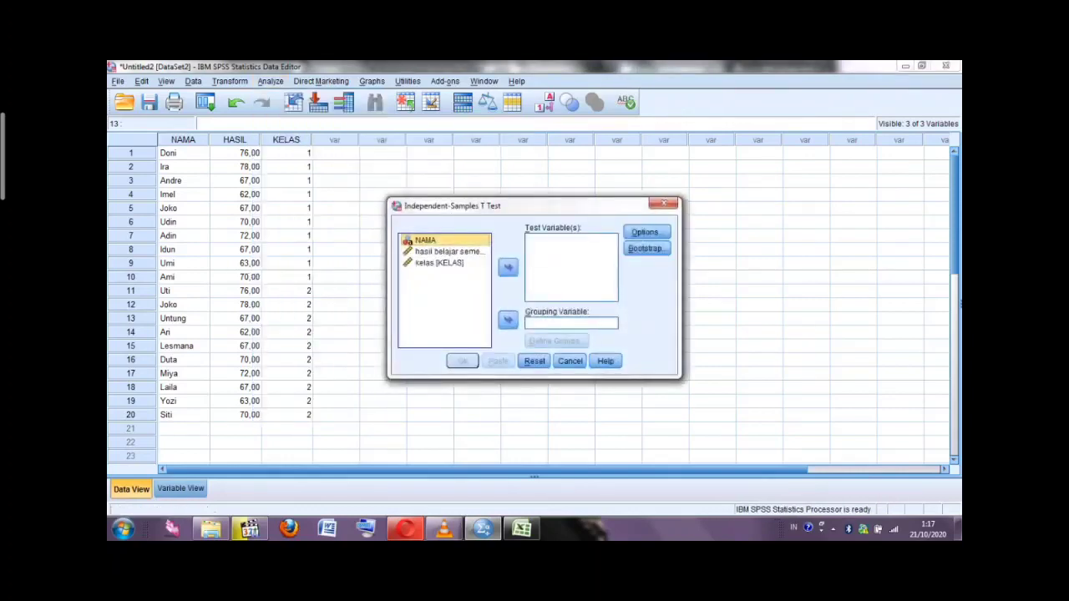
pyautogui.click(408, 251)
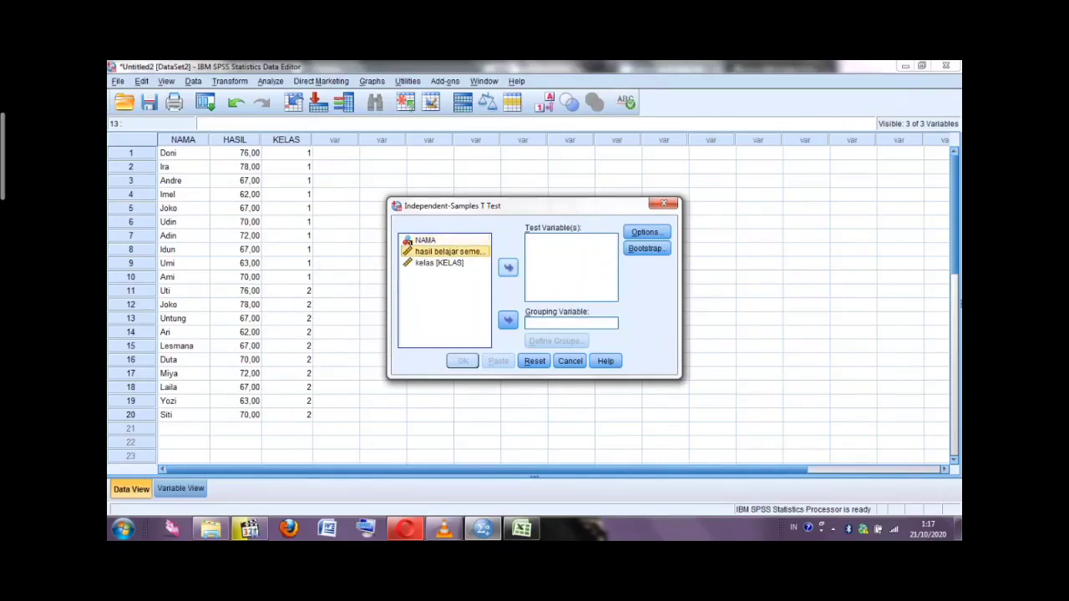
pyautogui.click(508, 267)
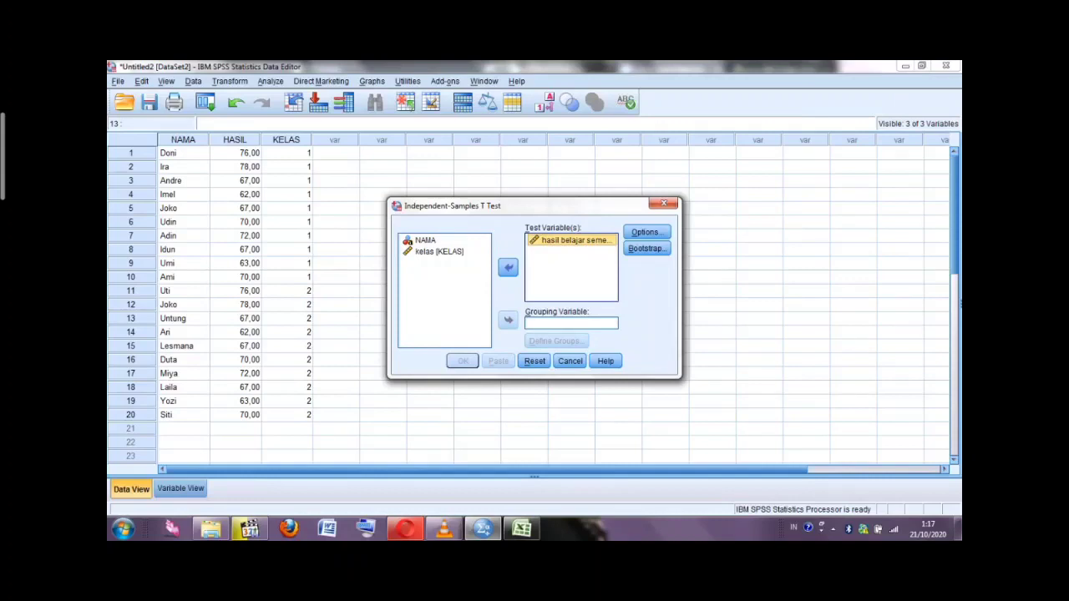
pyautogui.click(438, 251)
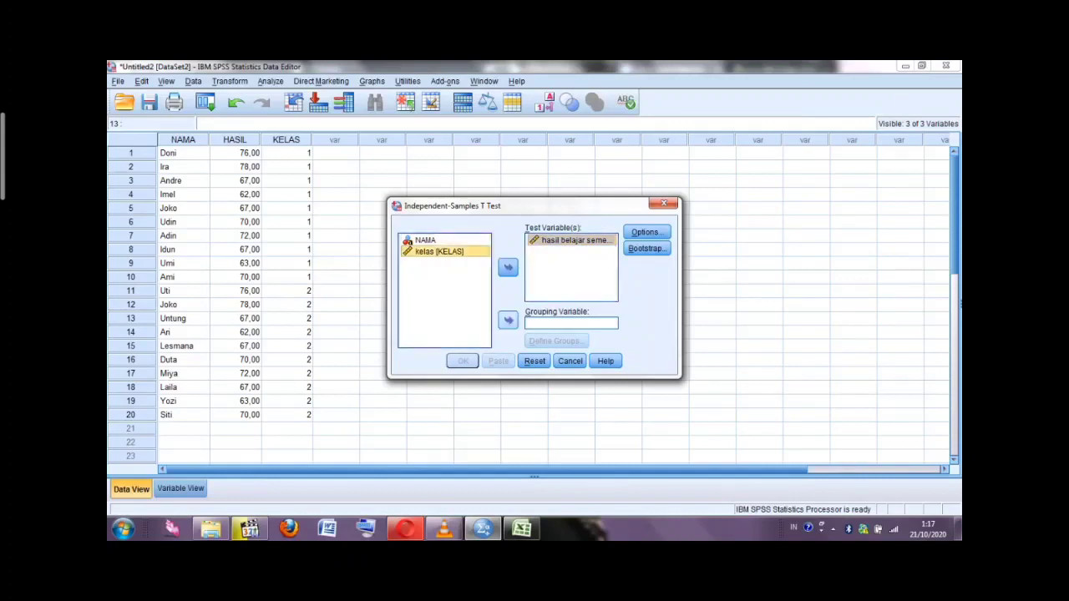
pyautogui.click(508, 320)
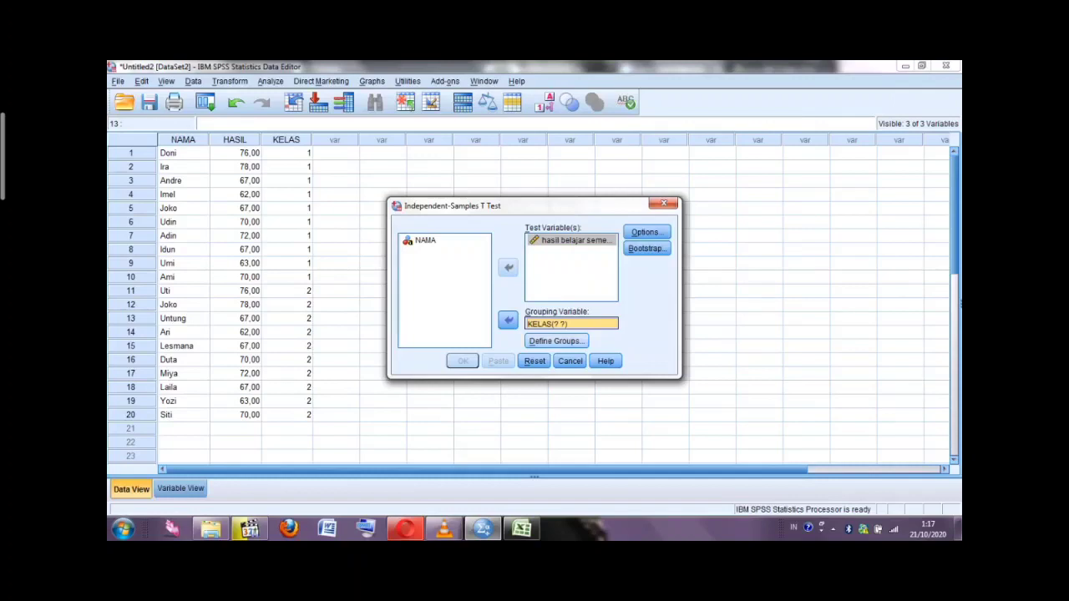
# Step: Define the KELAS groups as 1 and 2, and run the T test, dismissing the Windows color scheme prompt
pyautogui.click(558, 341)
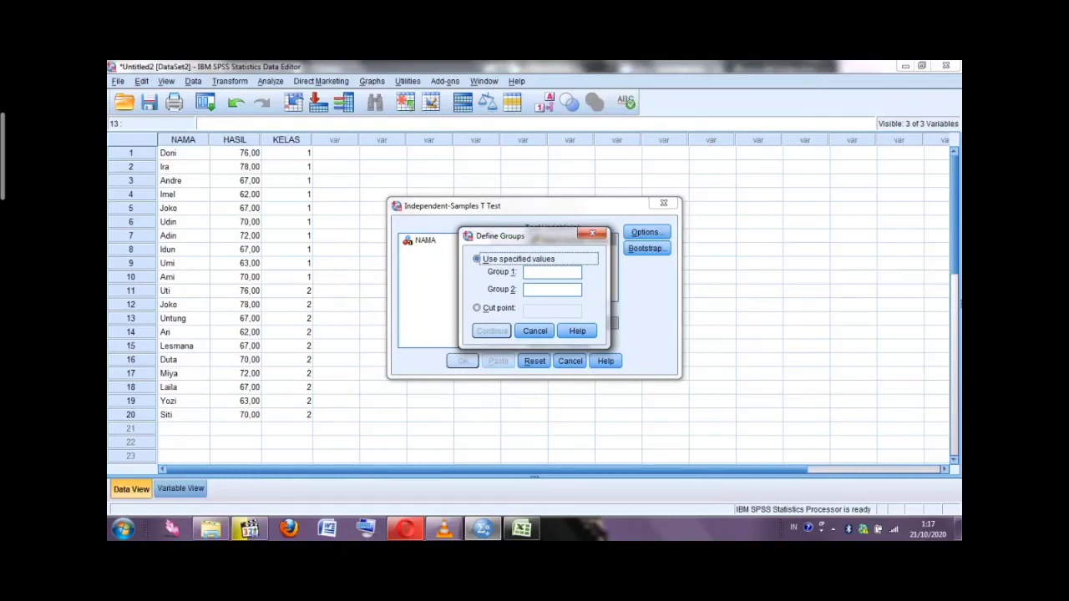
pyautogui.click(552, 272)
pyautogui.write('1')
pyautogui.write('2')
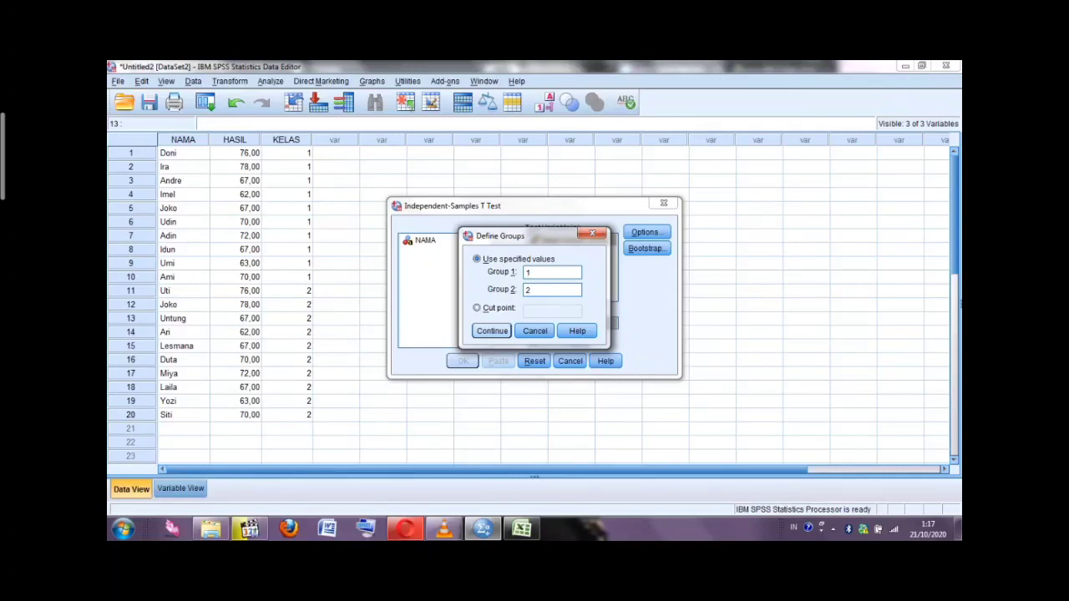
pyautogui.press('Return')
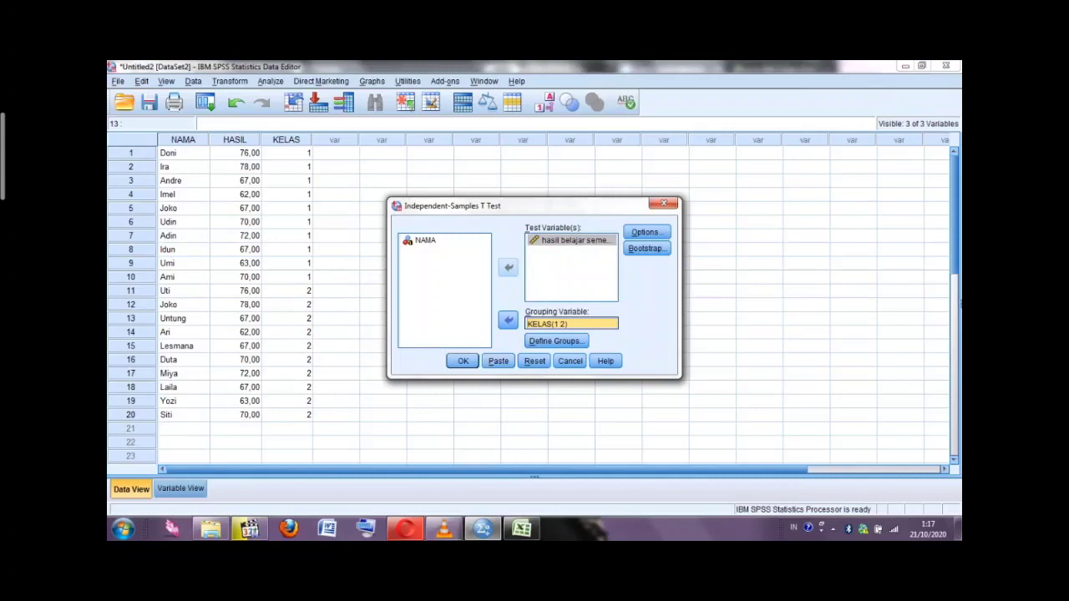
pyautogui.press('Return')
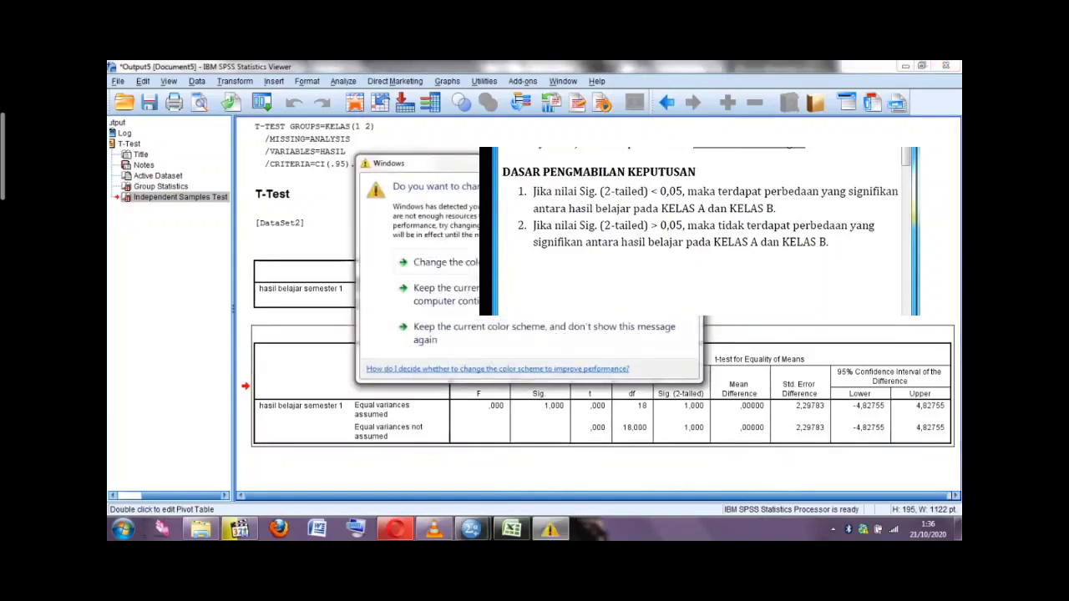
pyautogui.press('Escape')
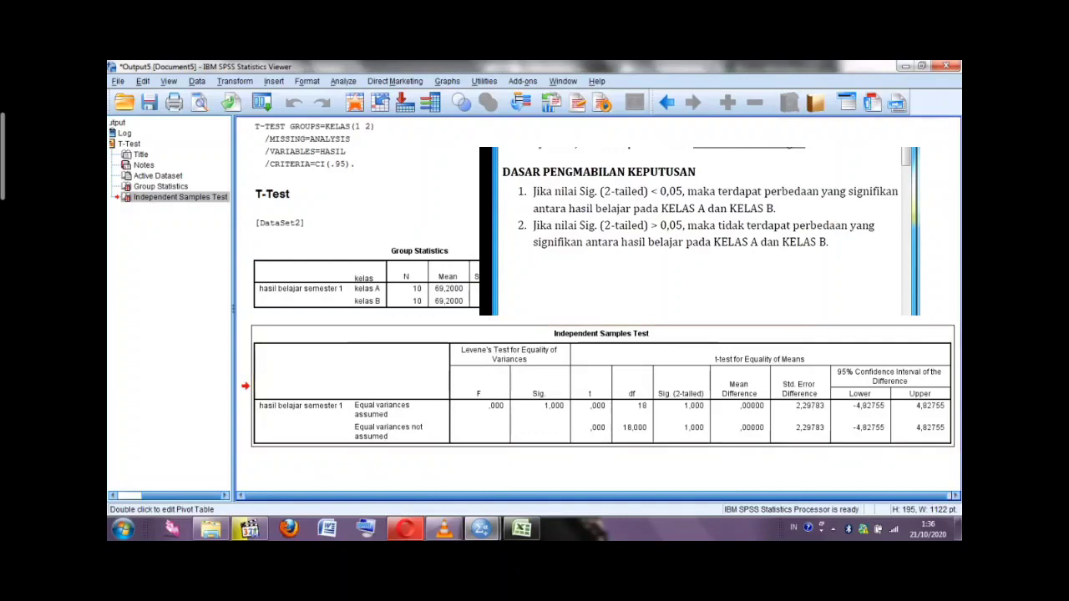